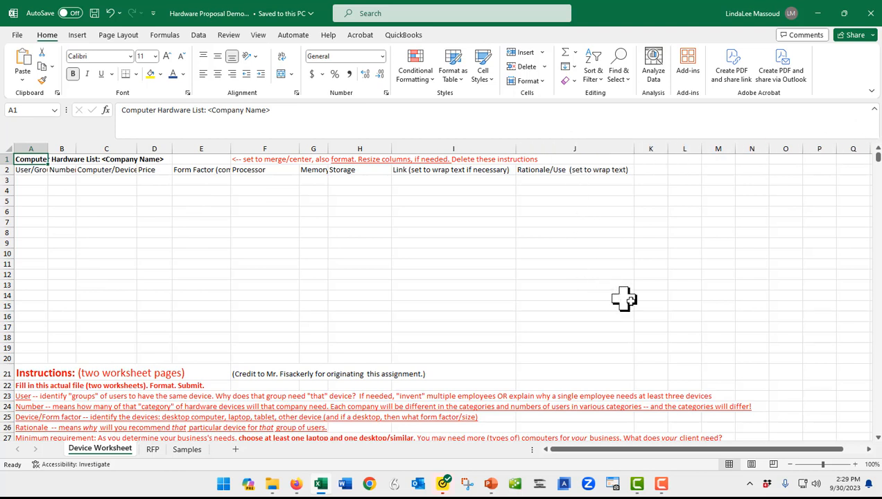
- Set the zoom level of the Device Worksheet to 130%
left_click(857, 465)
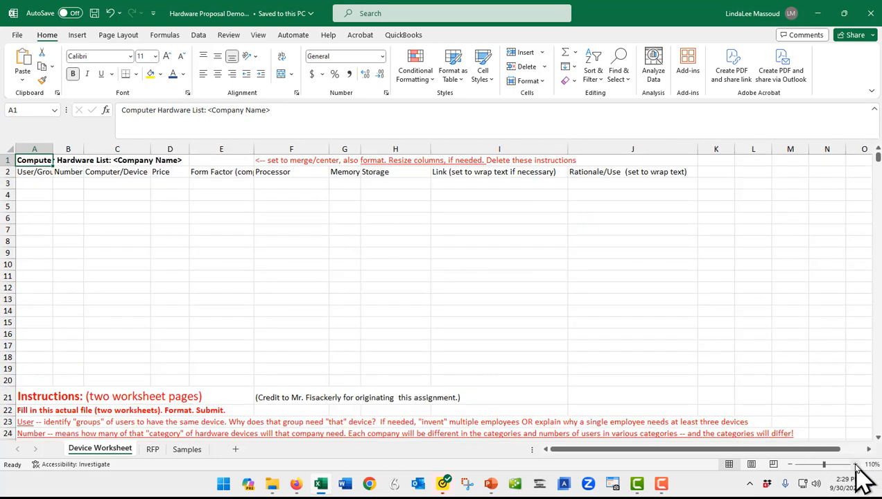
left_click(857, 466)
left_click(857, 465)
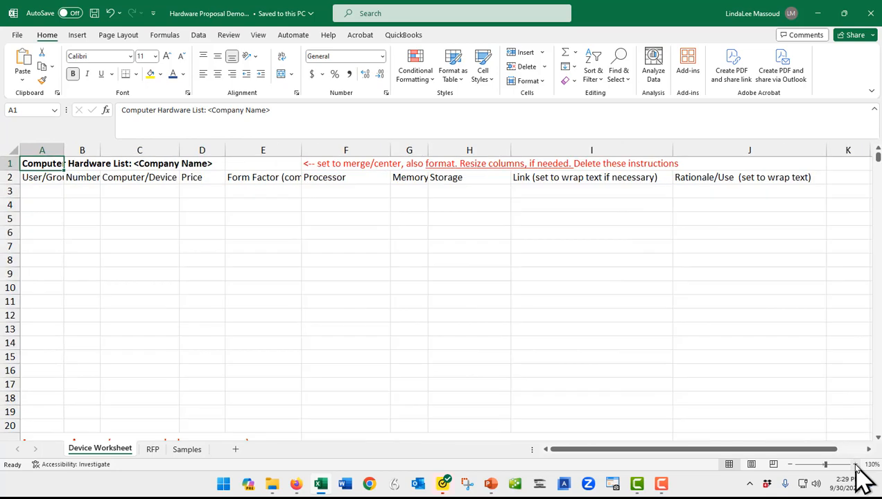
left_click(857, 466)
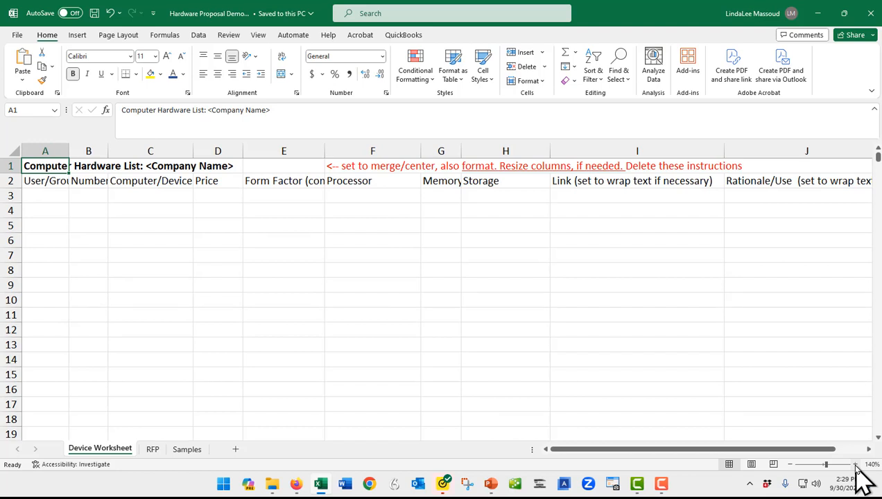
left_click(790, 465)
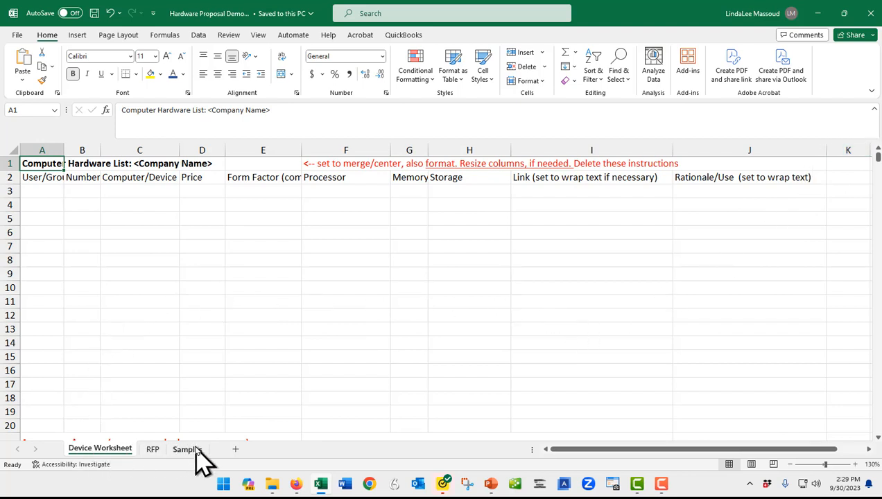
- Look over the RFP and Samples worksheets and return to the Device Worksheet
left_click(156, 451)
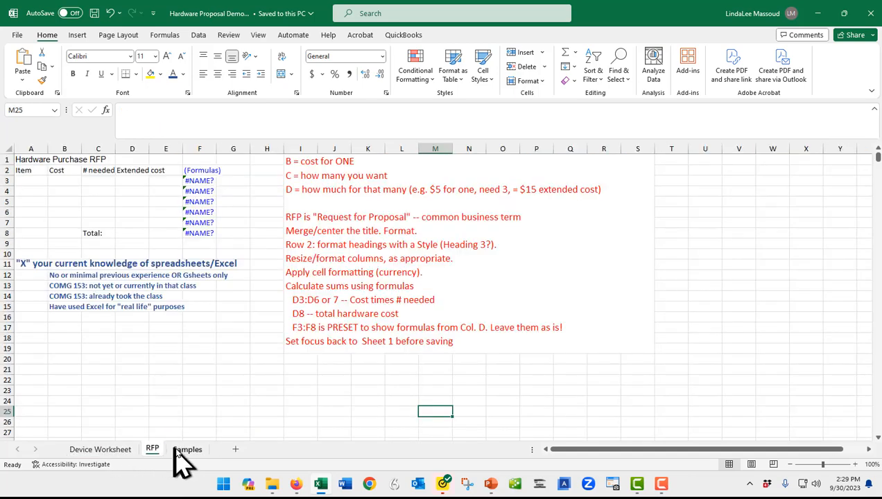
left_click(184, 451)
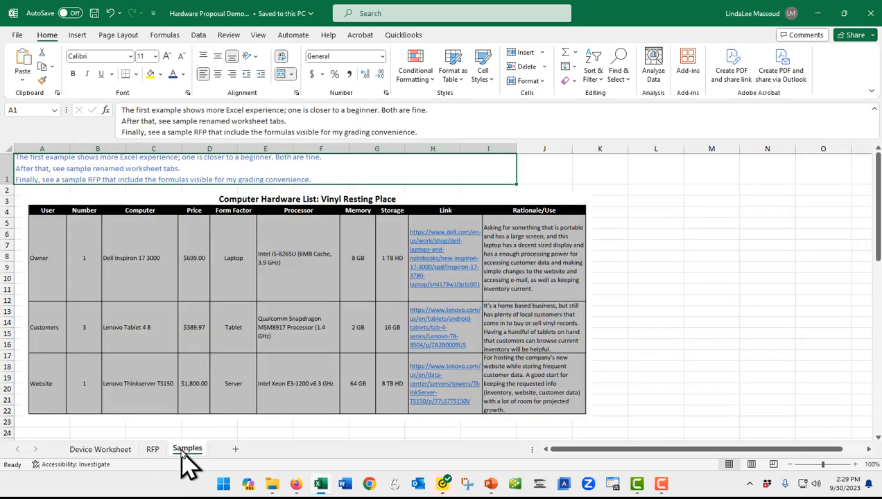
left_click(101, 451)
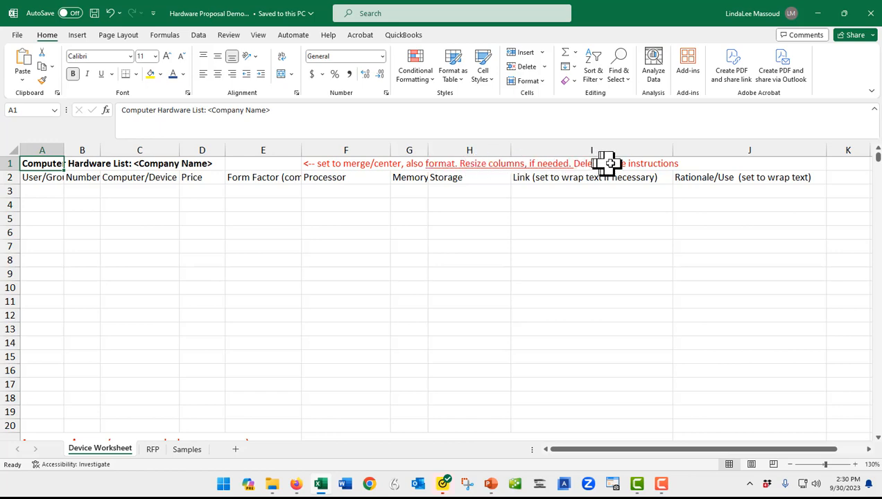
scroll(610, 163, "down", 2)
scroll(609, 162, "up", 2)
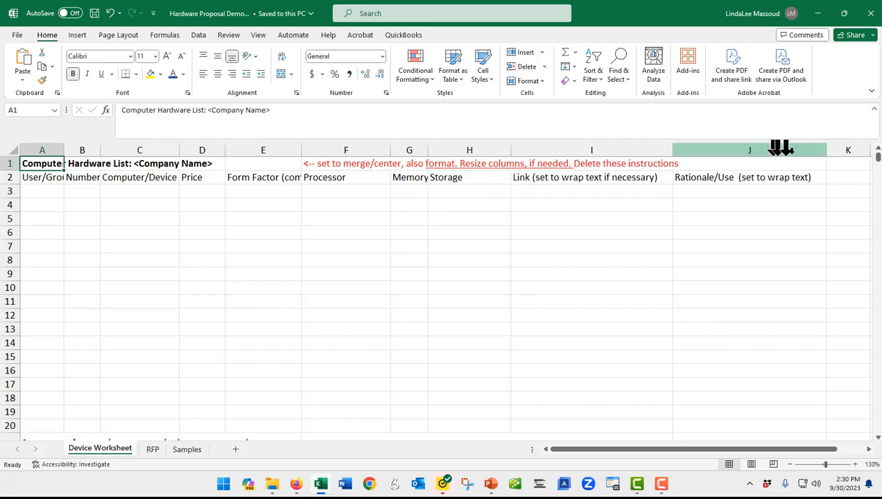
- Delete the red formatting instructions in cell F1 beside the title
left_click(335, 165)
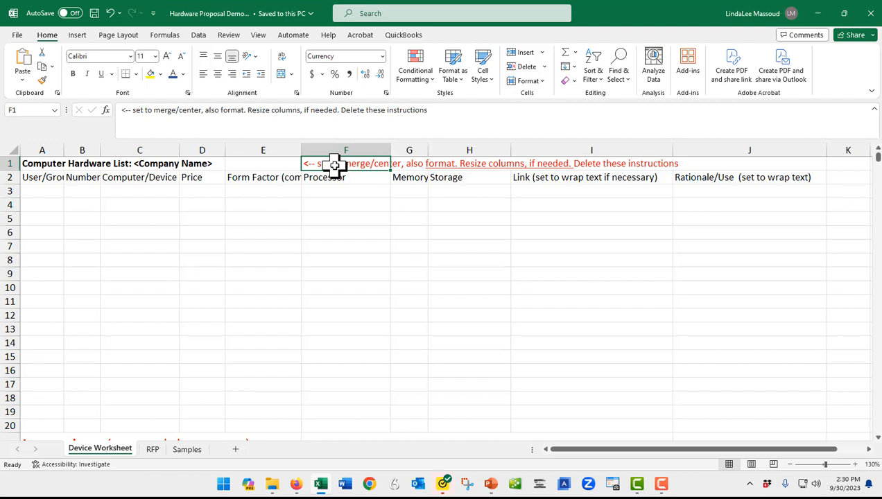
left_click(416, 165)
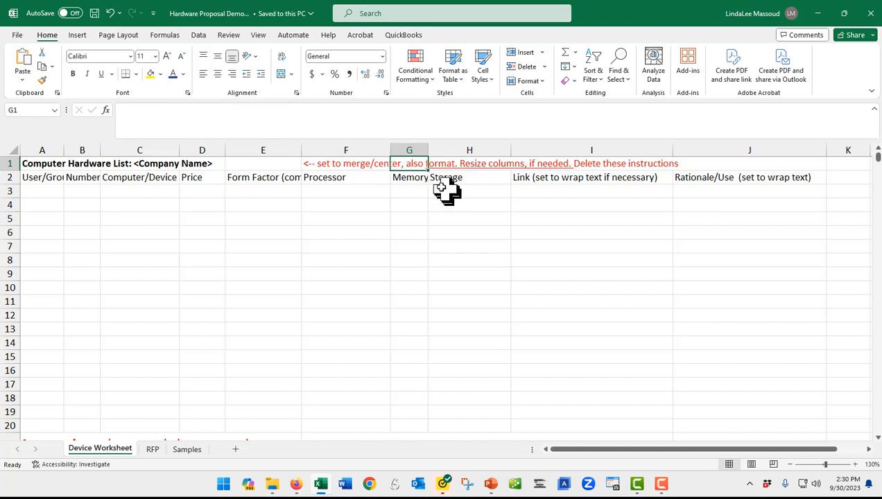
left_click(476, 167)
left_click(551, 164)
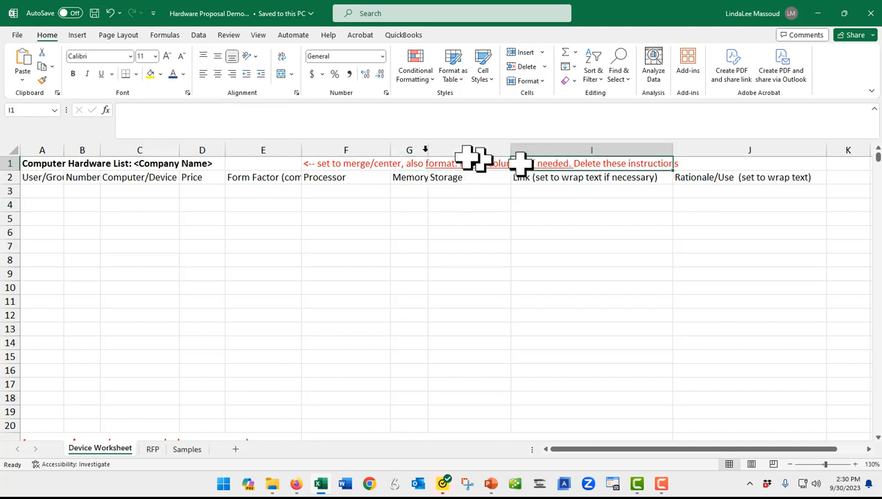
left_click(346, 165)
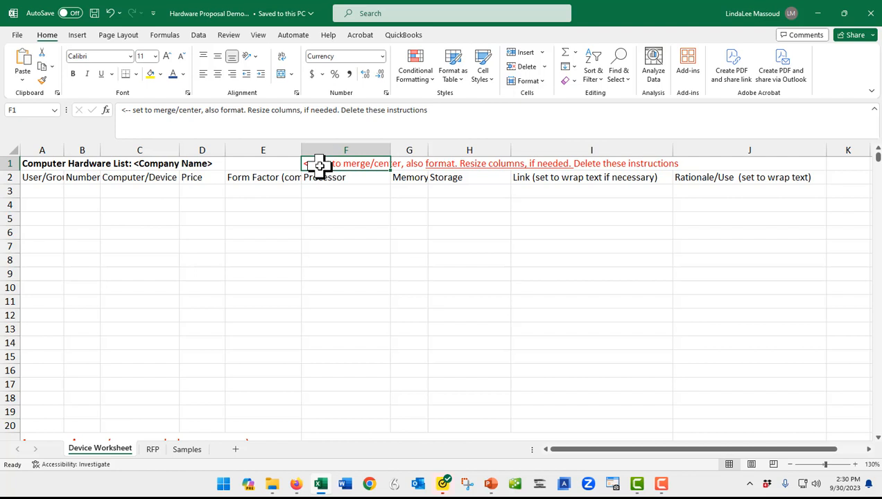
key("Delete")
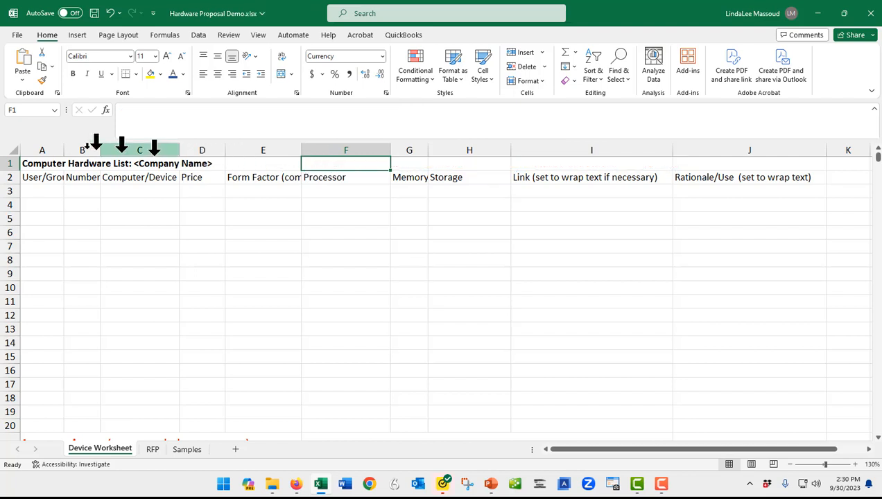
- Merge and center the Computer Hardware List title across cells A1 to J1
left_click(43, 165)
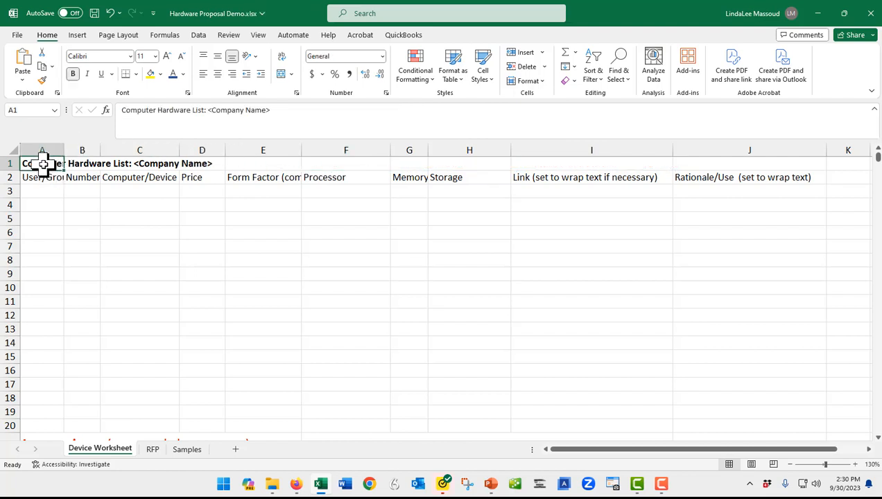
left_click(84, 164)
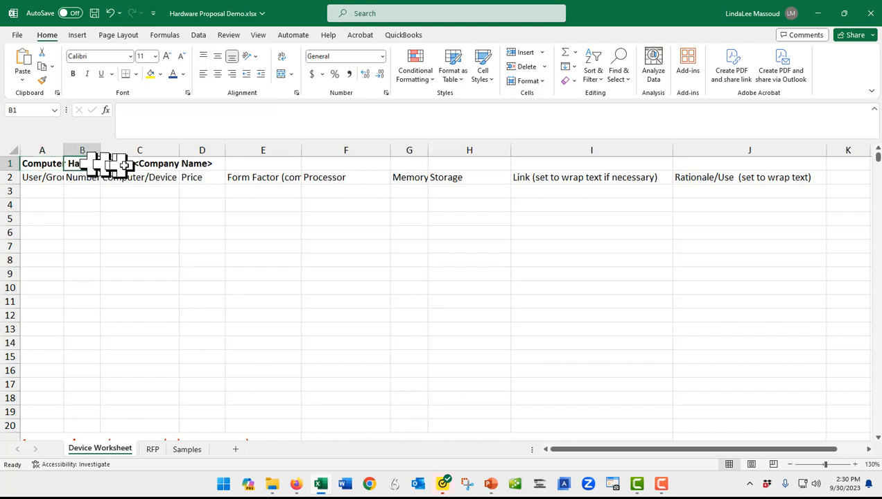
left_click(125, 164)
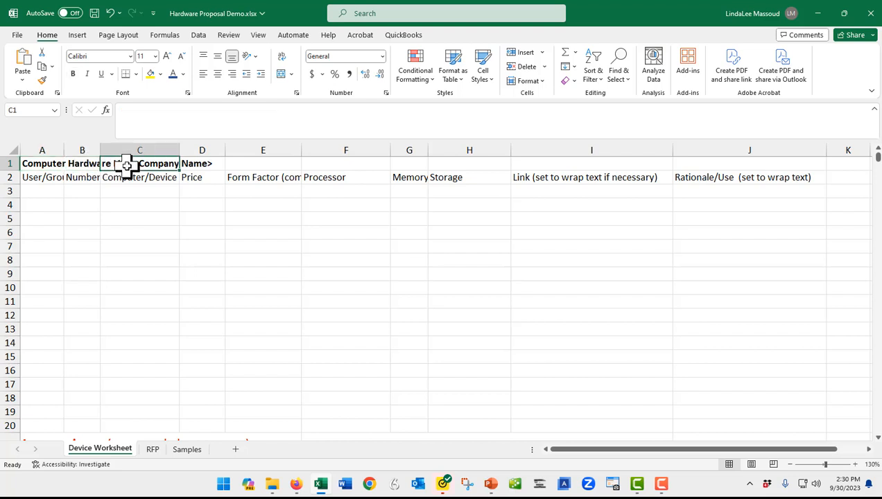
left_click(43, 164)
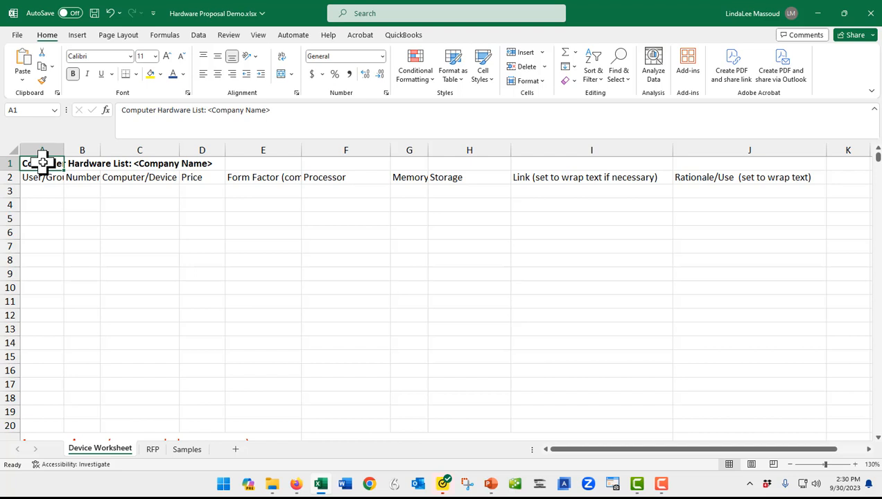
left_click_drag(43, 163, 697, 163)
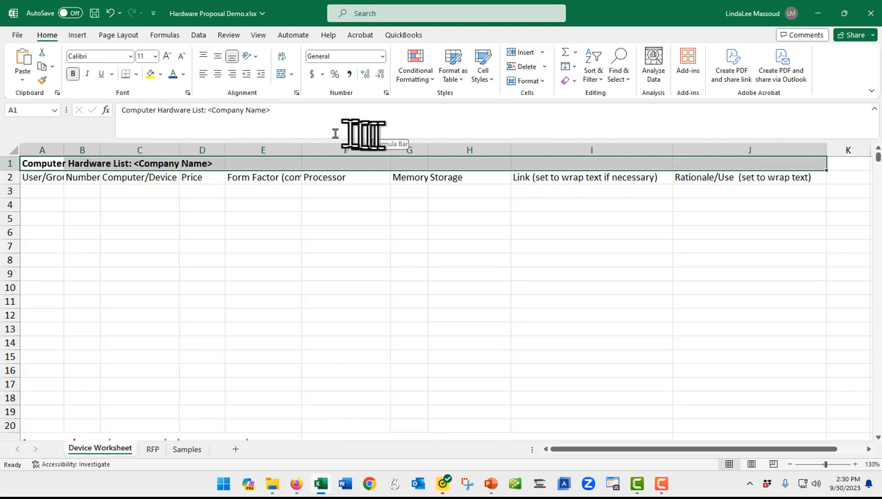
left_click(291, 75)
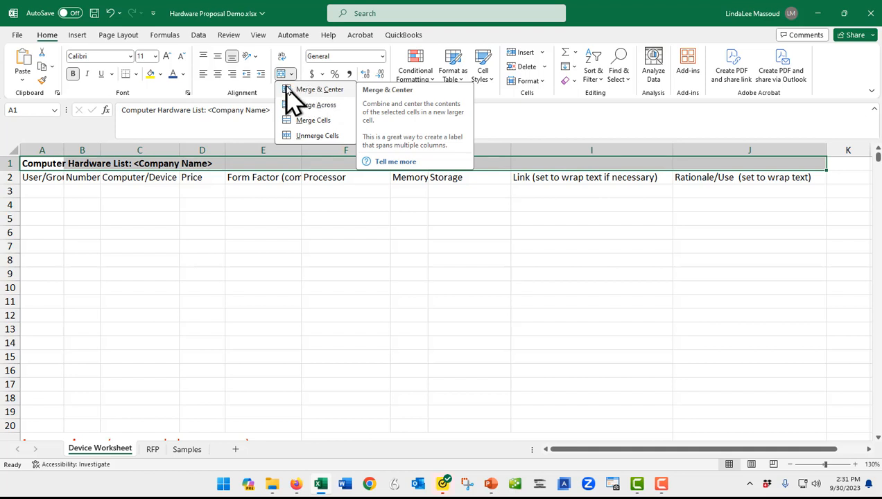
left_click(318, 90)
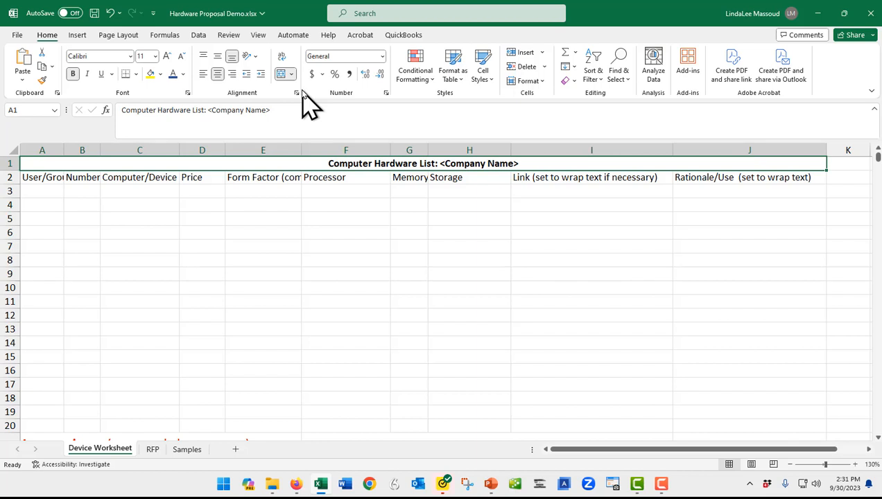
- Increase the font size of the merged title to 16
left_click(166, 56)
left_click(167, 57)
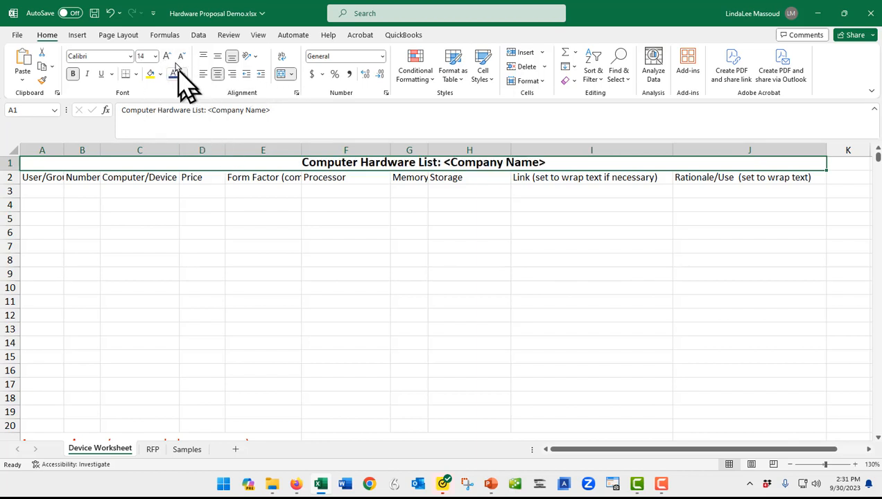
left_click(166, 57)
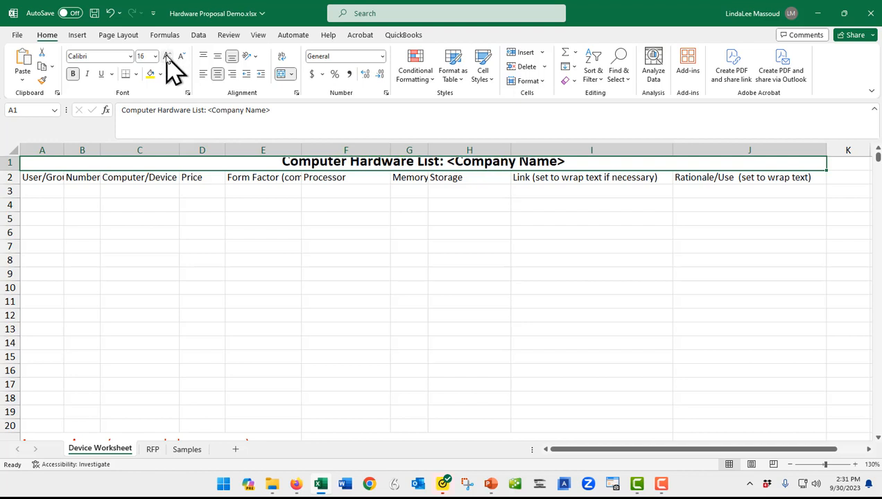
- Replace the <Company Name> placeholder in the title with WalMart and make row 1 taller so the title fits
double_click(477, 163)
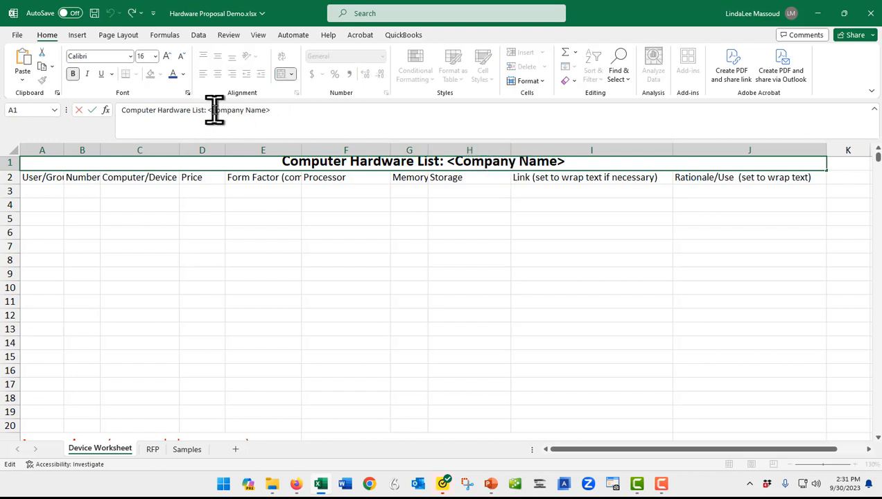
left_click_drag(213, 109, 265, 112)
key("End")
key("BackSpace")
key("BackSpace")
key("BackSpace")
key("BackSpace")
key("BackSpace")
key("BackSpace")
key("BackSpace")
key("BackSpace")
key("BackSpace")
key("BackSpace")
key("BackSpace")
key("BackSpace")
key("BackSpace")
key("BackSpace")
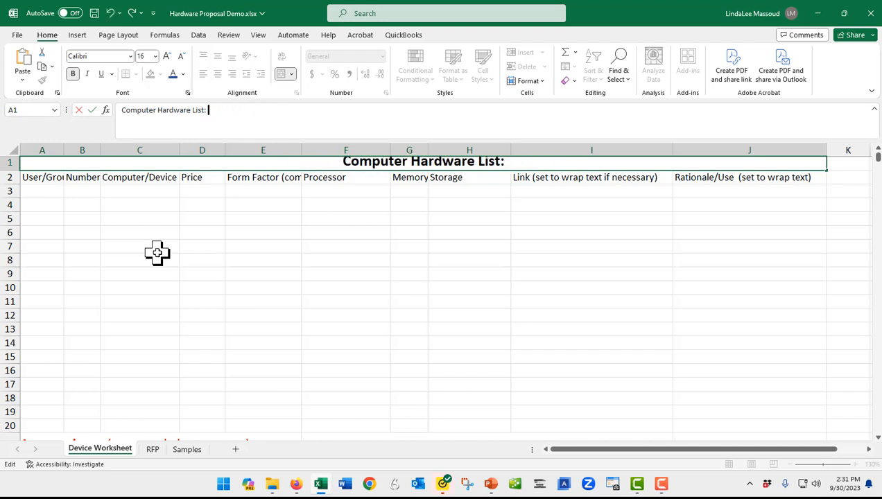
type("WalM")
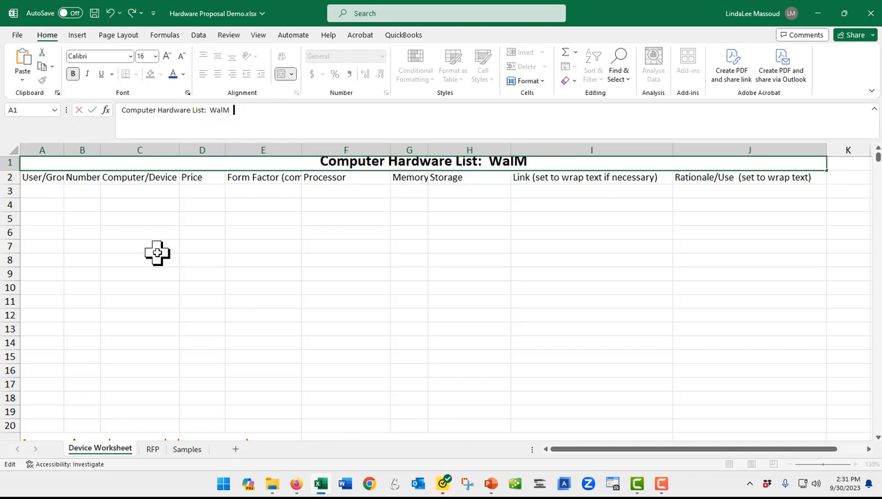
type("art")
key("Return")
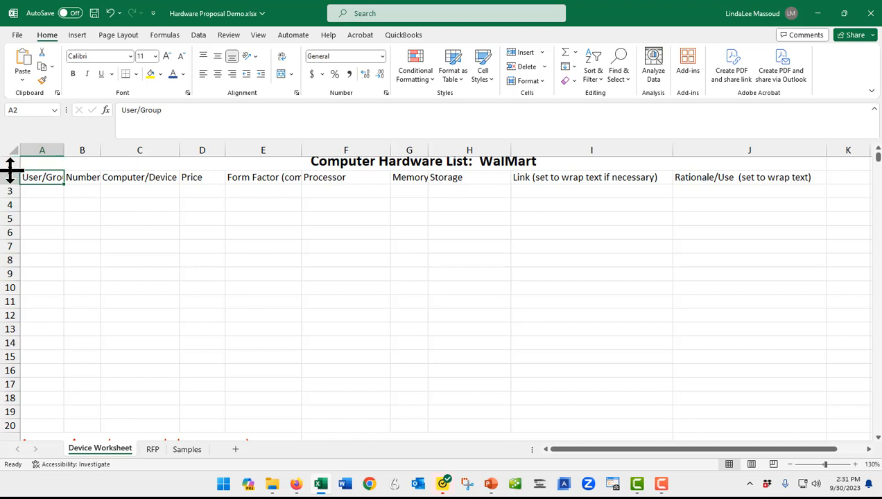
left_click_drag(10, 170, 10, 182)
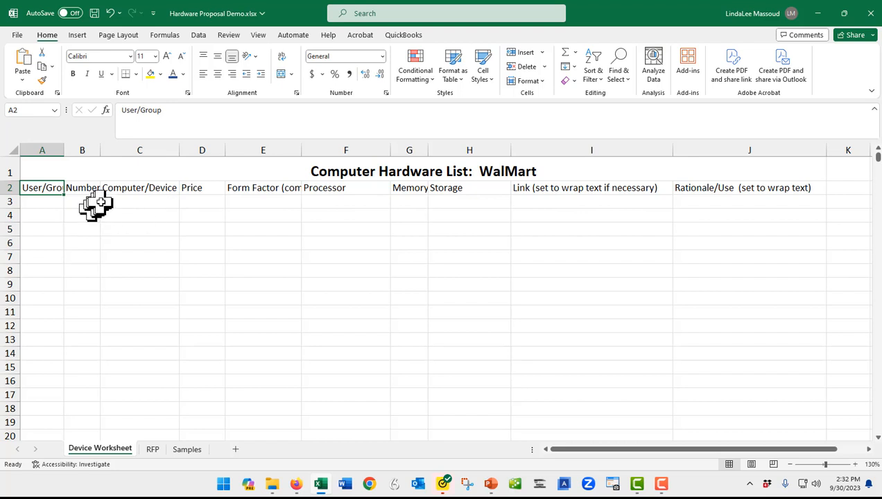
- Center the Price heading in D2 and review the assignment instructions below the table
left_click(203, 189)
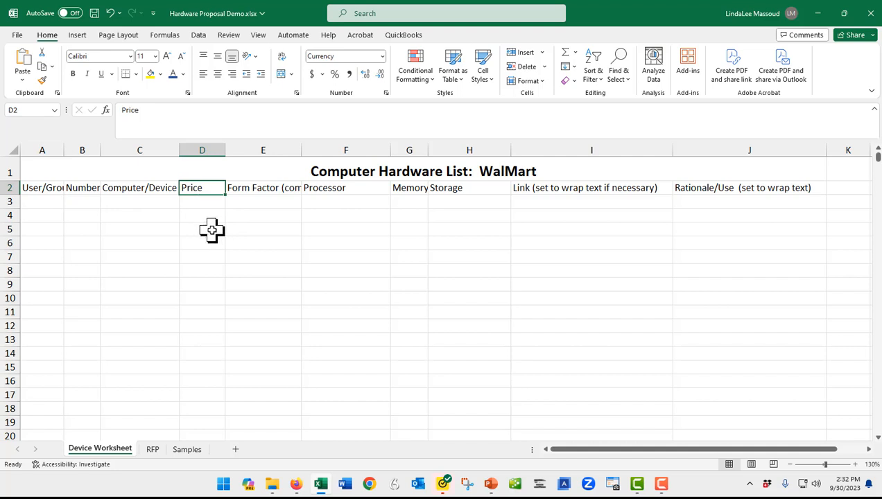
left_click(217, 74)
scroll(135, 240, "down", 2)
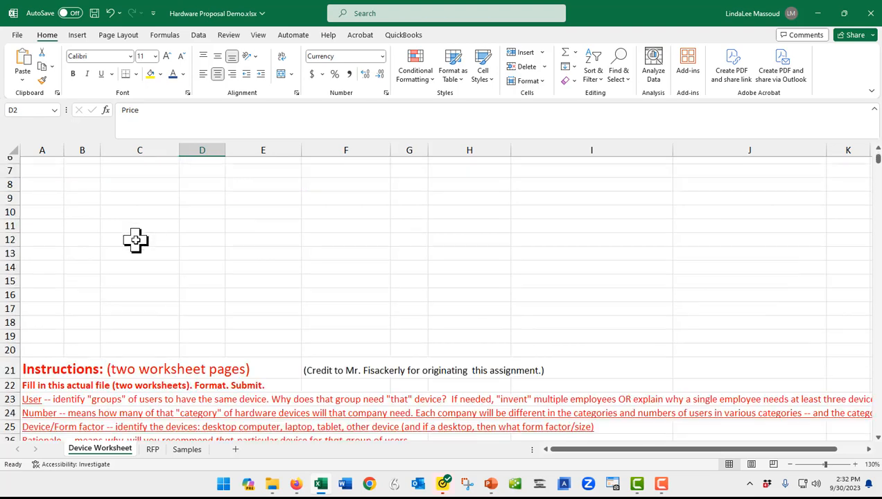
scroll(136, 240, "down", 3)
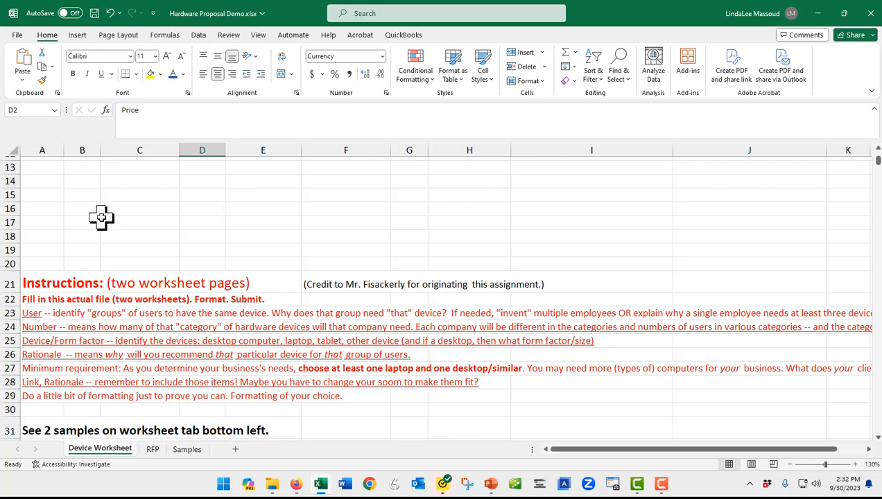
scroll(97, 221, "up", 4)
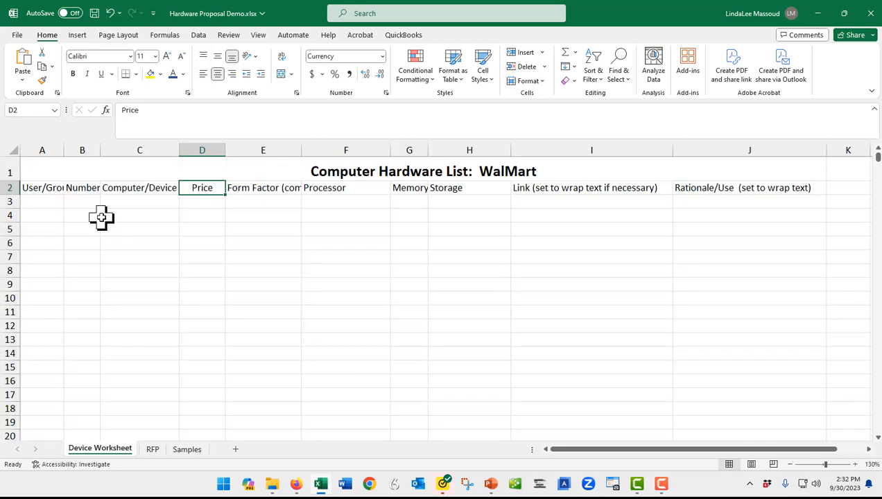
- Try to widen column A by fitting it to its contents, and undo the column width change
left_click(43, 201)
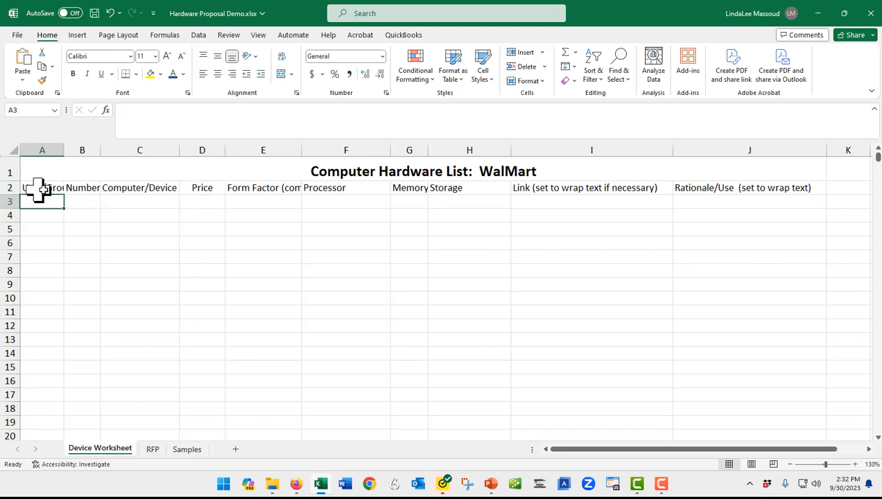
left_click_drag(63, 151, 62, 150)
double_click(63, 150)
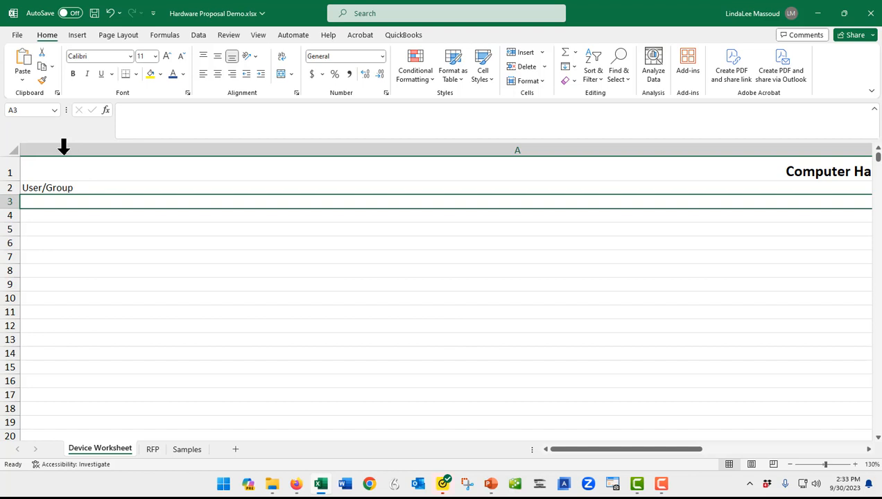
key("ctrl")
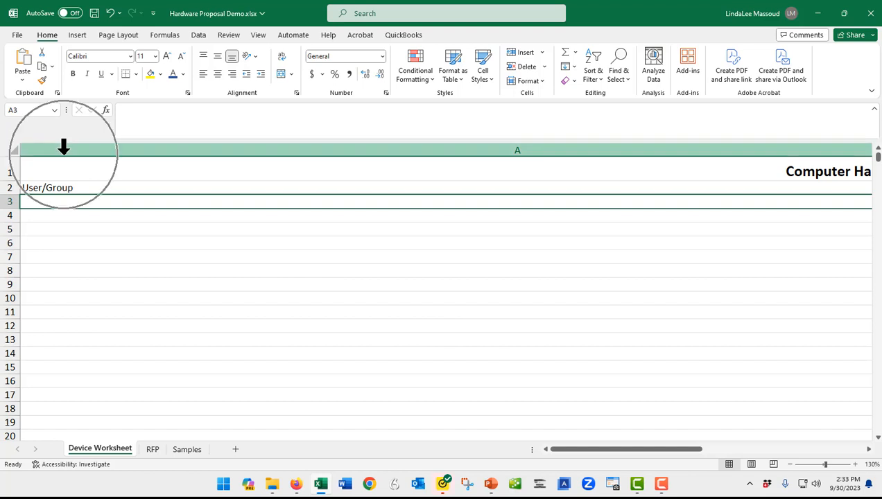
left_click(110, 13)
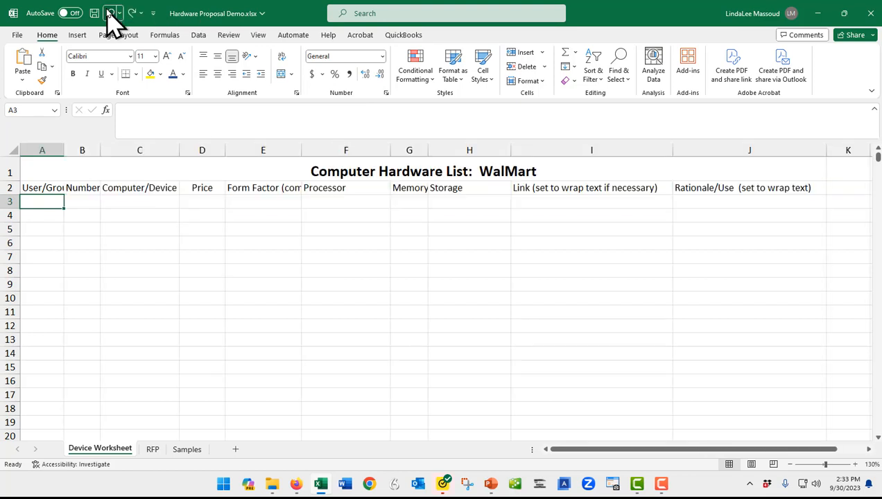
- Widen columns A and B so the User/Group and Number headings fit
left_click_drag(62, 158, 130, 155)
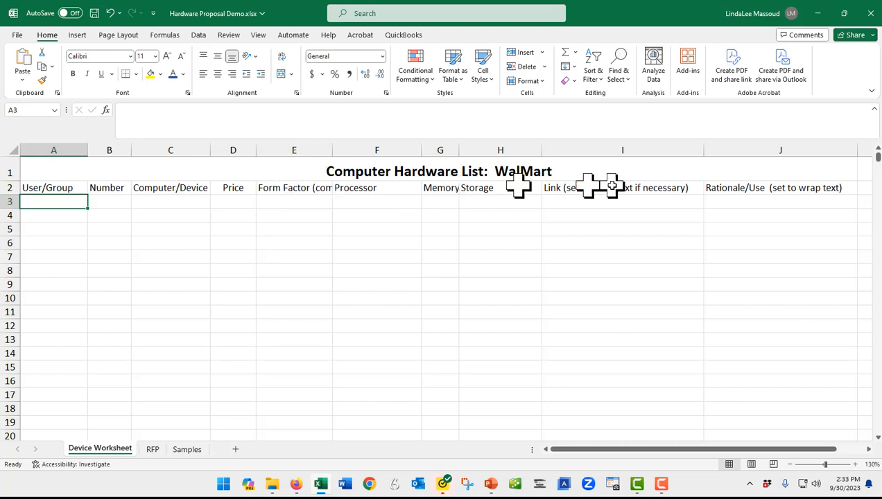
- Enter a long line of random placeholder text in J3 under the Rationale/Use heading
left_click(772, 204)
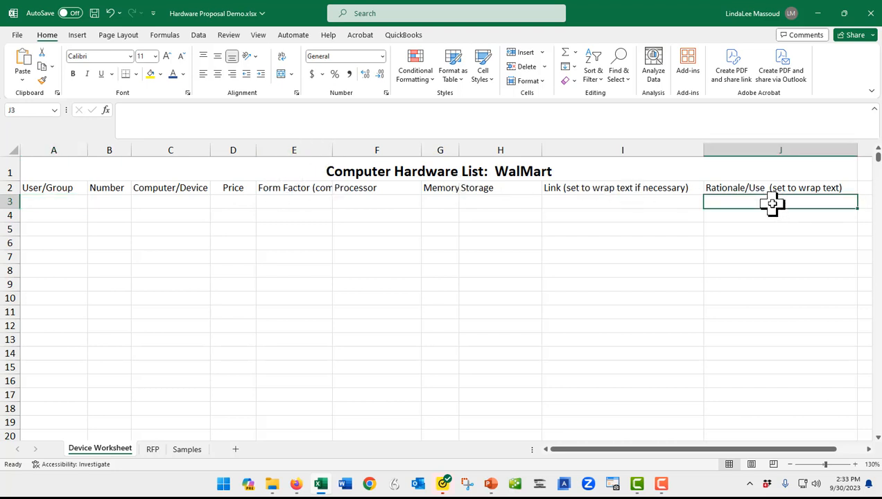
type("l asdflksd jflasj f")
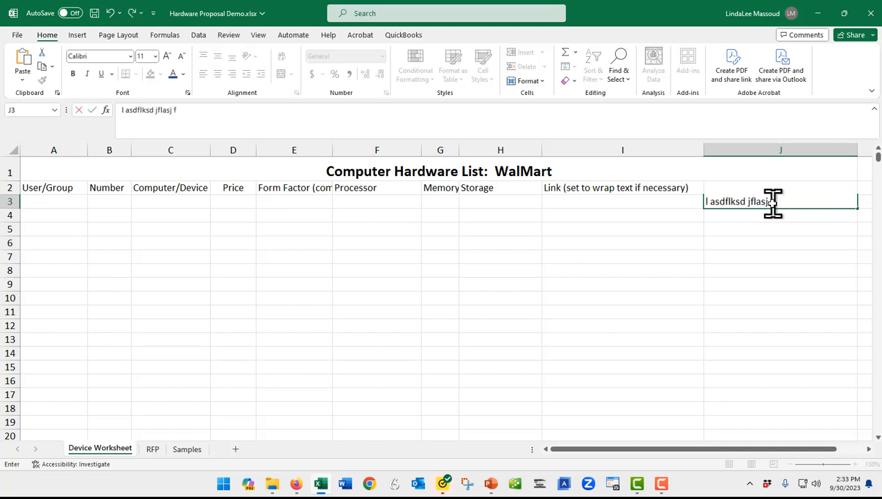
type("lasdjk flsdkjf laskjf laskj flasdkjf lasdkjf laskdjf lsadkjf lasdkjf laskd")
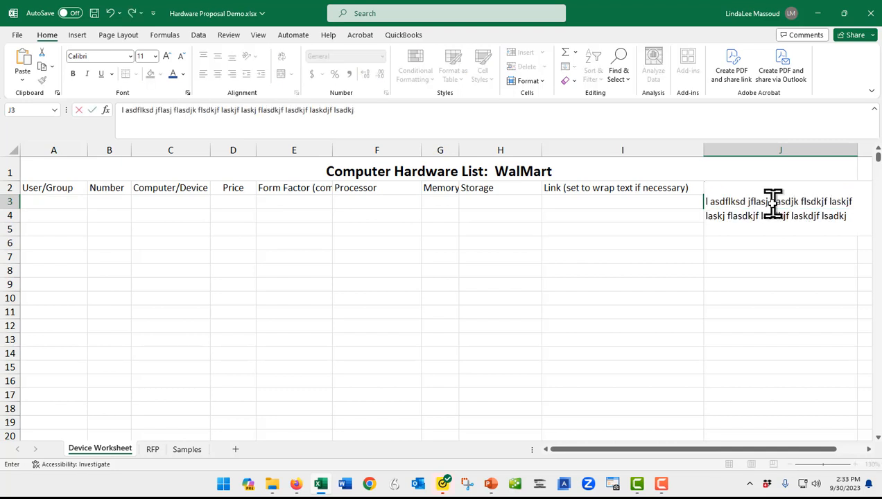
type("jf  alsdkfj")
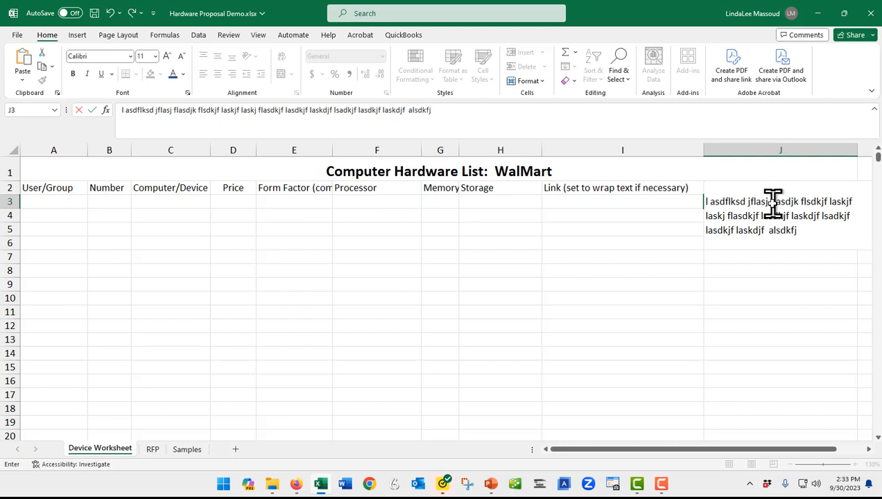
type(" lsdkfjsdf")
key("Return")
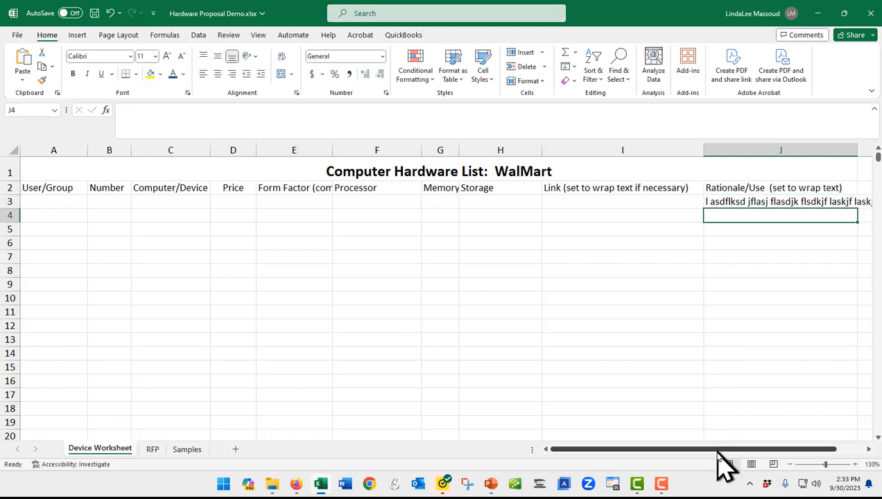
- Turn on text wrapping for the long placeholder text in J3
left_click_drag(716, 450, 743, 459)
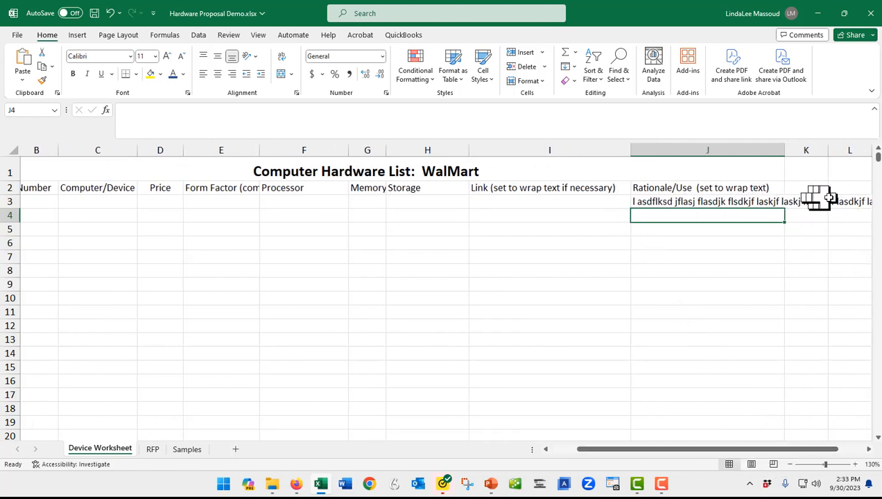
left_click(678, 201)
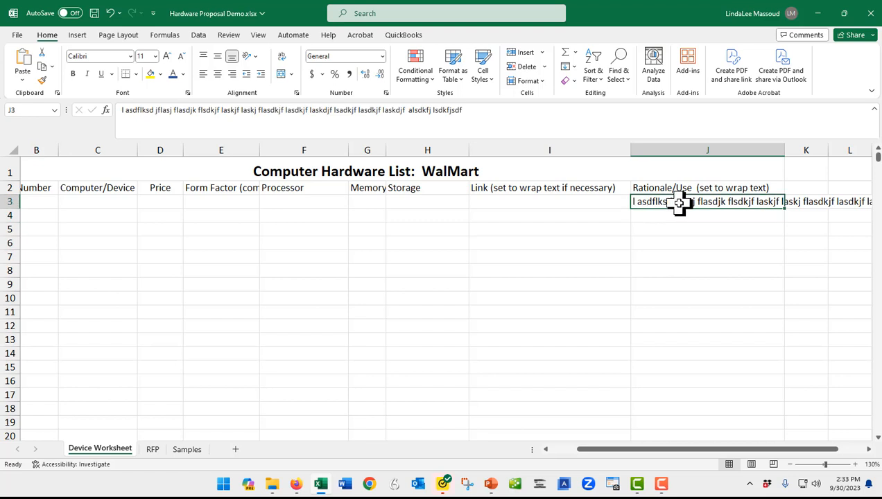
left_click(283, 58)
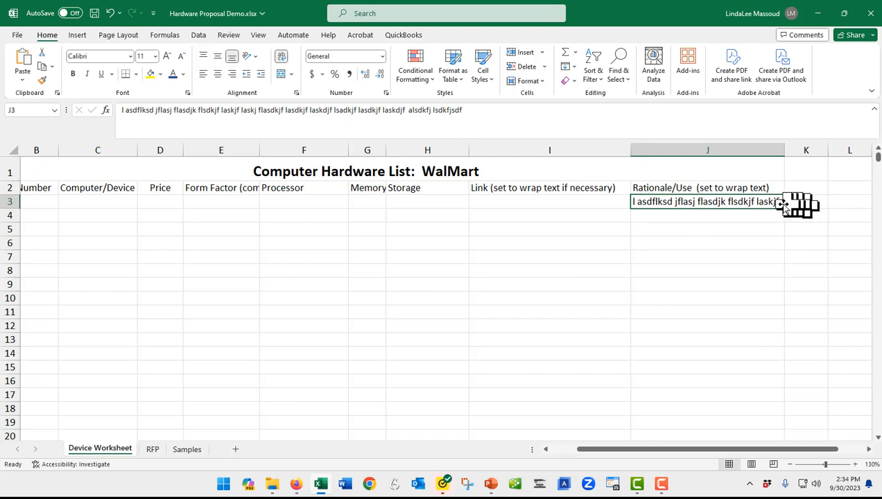
left_click(281, 57)
left_click(281, 57)
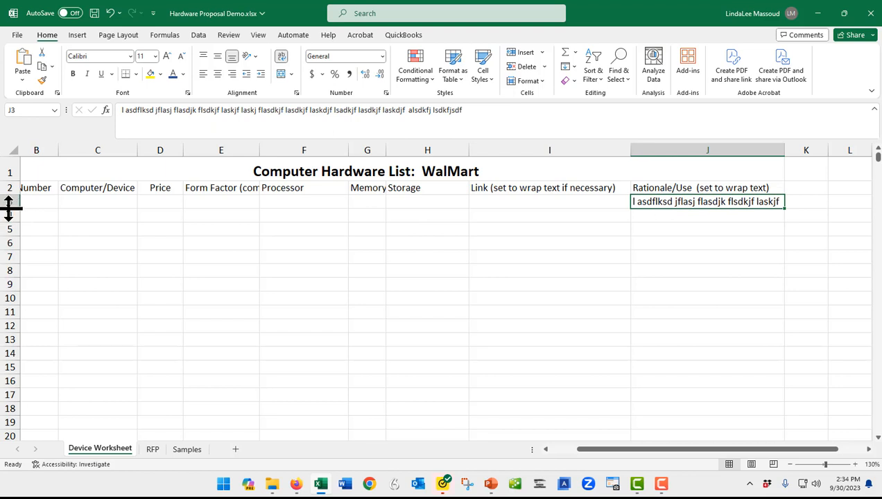
- Make row 3 taller and column J wider so the wrapped text in J3 fits
left_click_drag(10, 206, 14, 243)
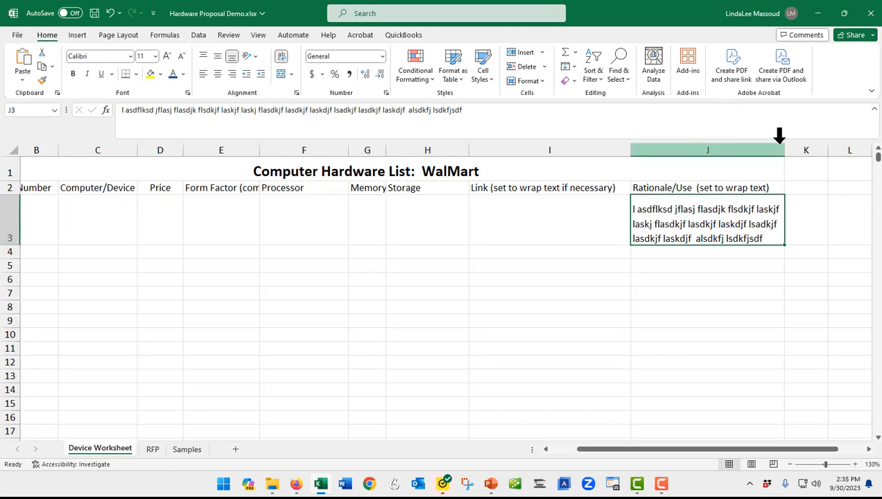
left_click_drag(783, 150, 840, 144)
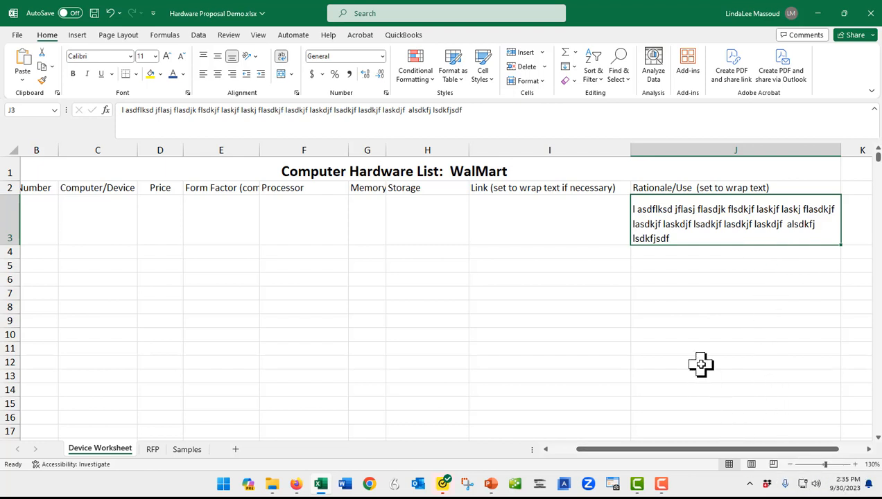
- Change the font color of the merged title in row 1 to the theme blue
left_click_drag(678, 450, 642, 451)
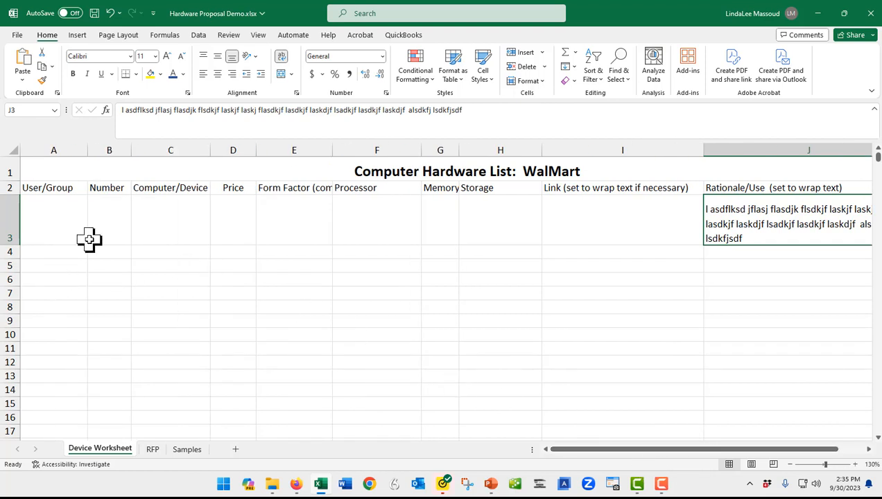
left_click(61, 188)
left_click(432, 167)
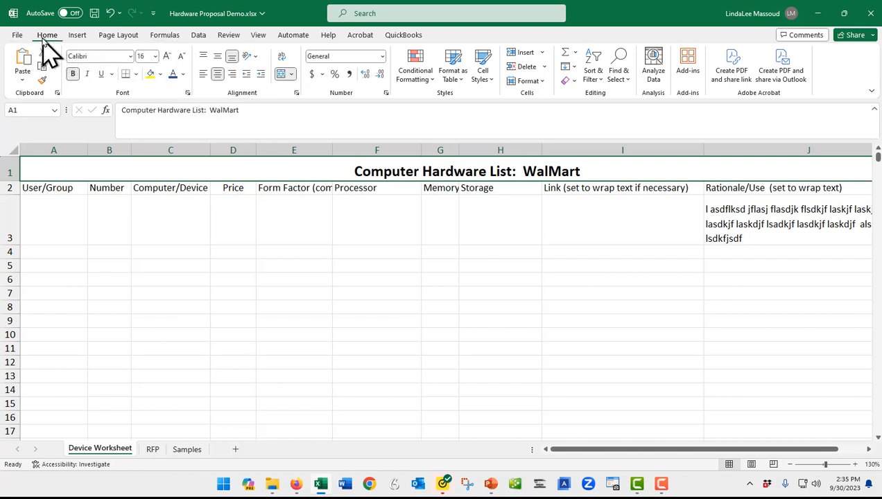
left_click(183, 74)
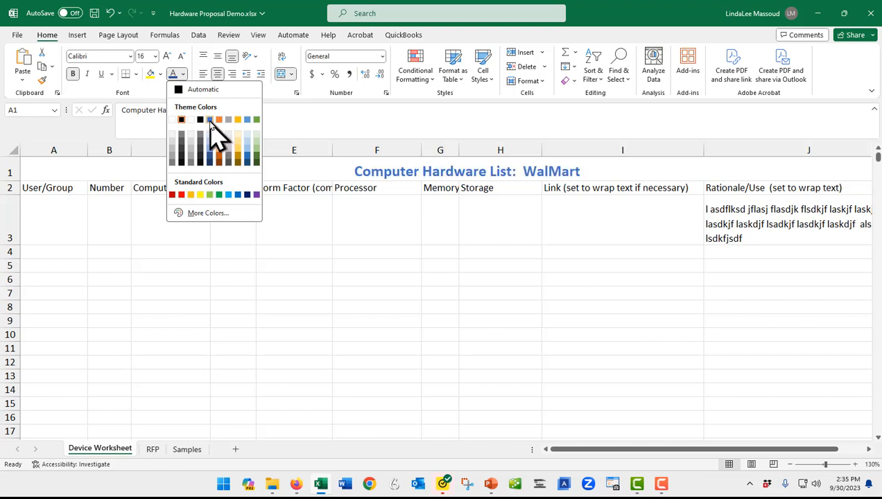
left_click(209, 120)
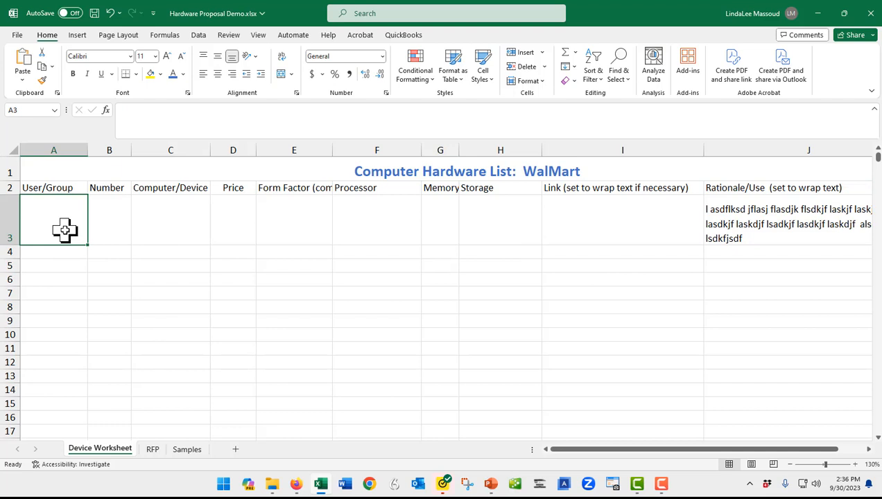
- Enter placeholder text in the User/Group column: asdfasdf in A3, asdfsdfas in A5 and asdfdsf in A7
type("asdfasdf")
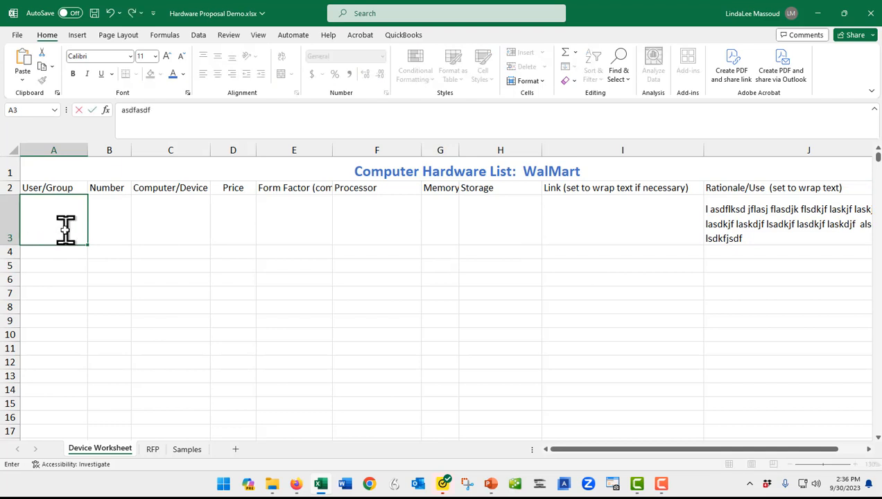
key("Return")
key("Return")
type("asdfsdfas")
key("Return")
key("Return")
type("asdfdsf")
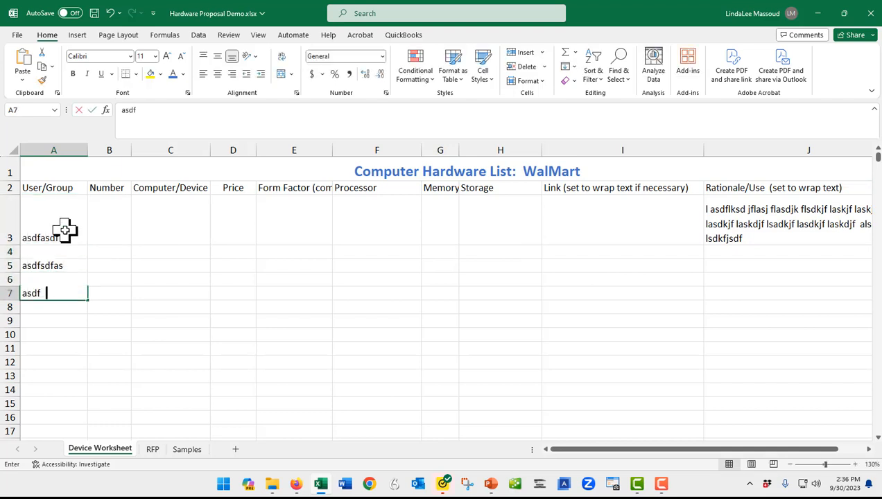
key("Return")
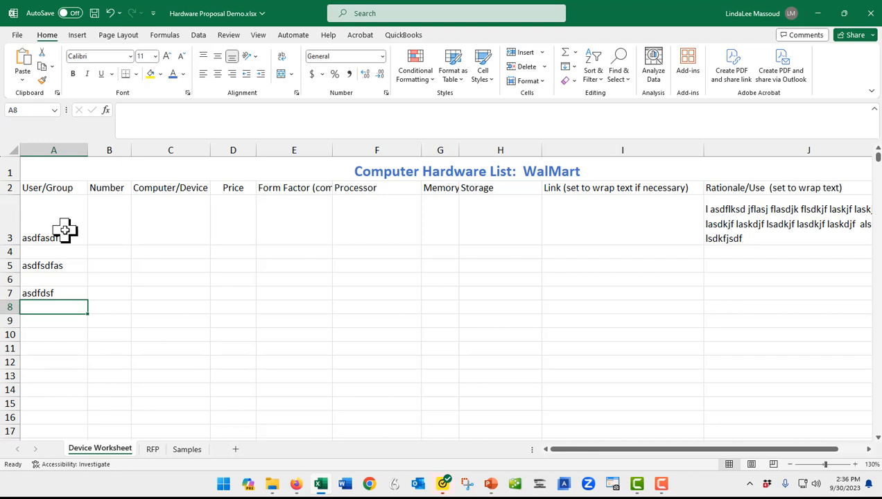
- Clear the placeholder entries in A7 and A5, keeping the one in A3
left_click(44, 297)
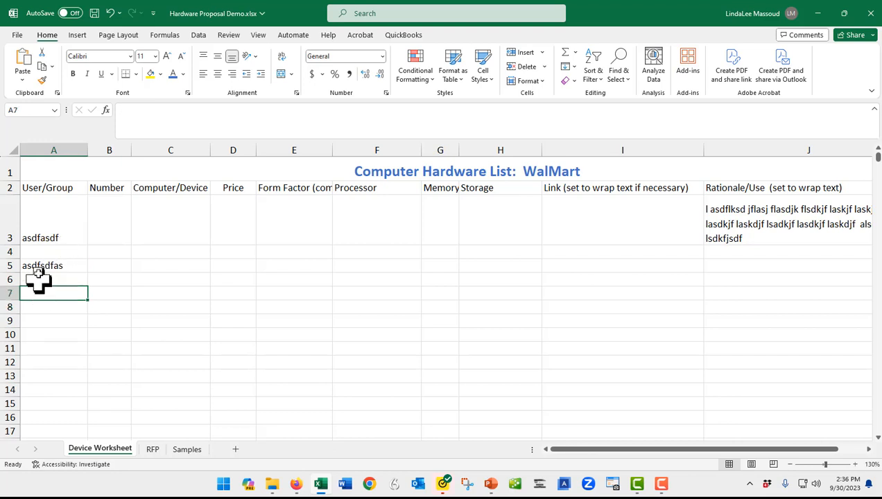
left_click(36, 267)
key("Delete")
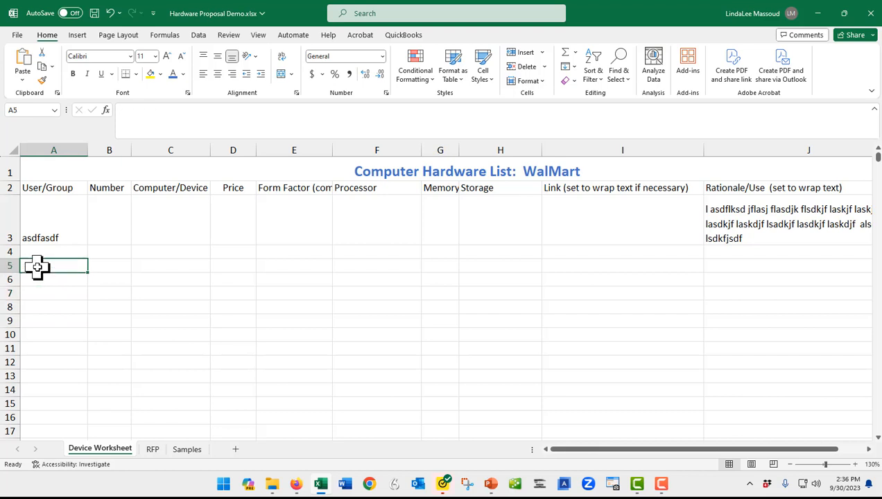
key("Up")
key("Up")
key("Up")
key("Down")
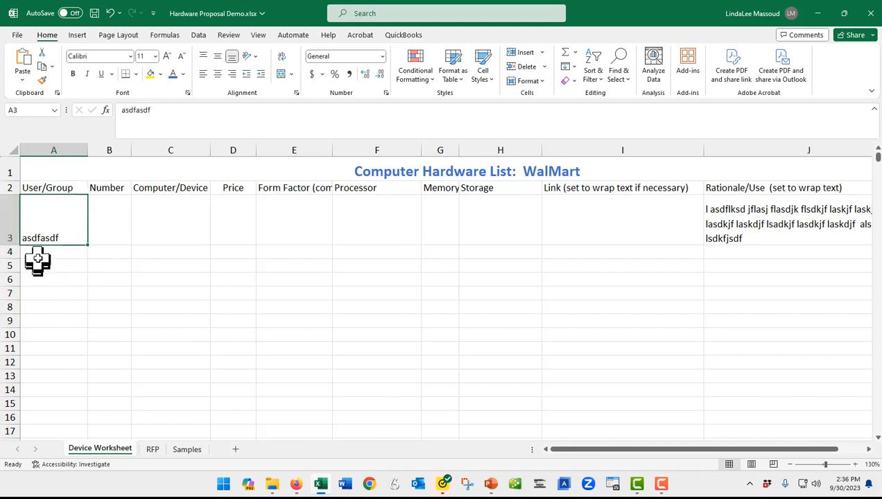
- Enter asd jfkasdjf in A4, a lskjfhaldskjf in A5 and asdfasdf in A6, and make row 5 taller
left_click(36, 252)
type("asd jfkasdjf")
key("Return")
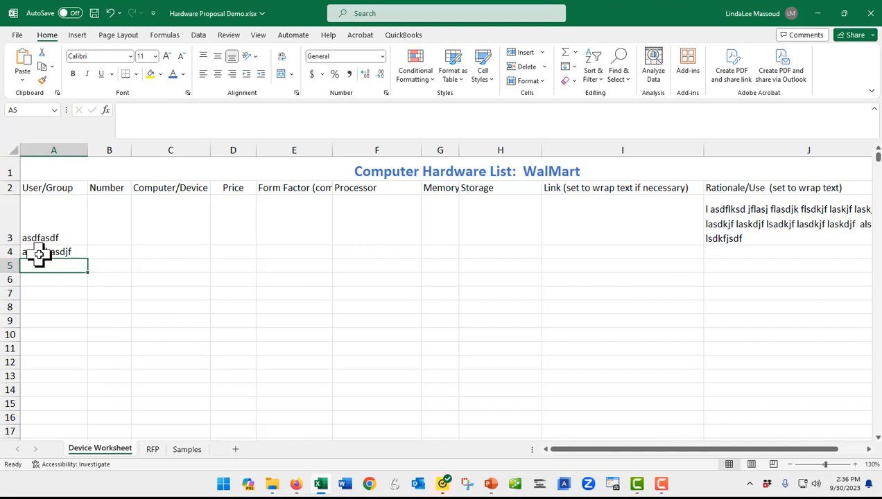
type("a skjfh askdjf")
key("Return")
type("'")
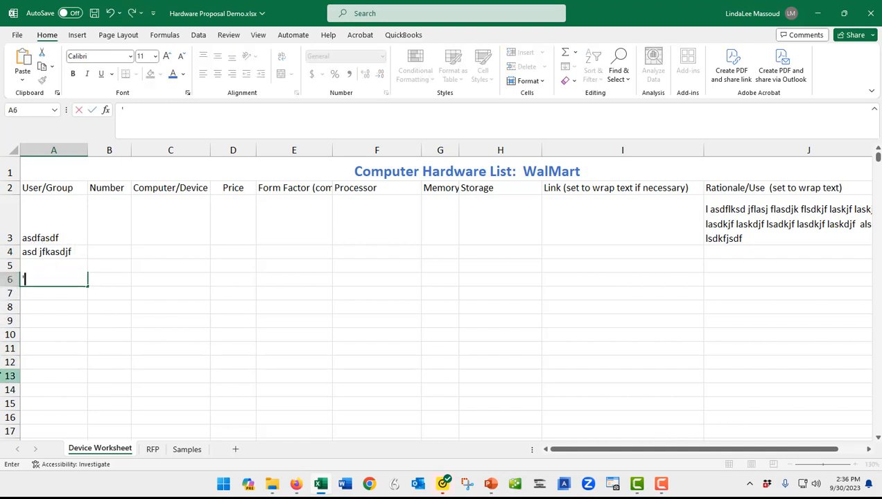
type("asdfasdf")
key("Return")
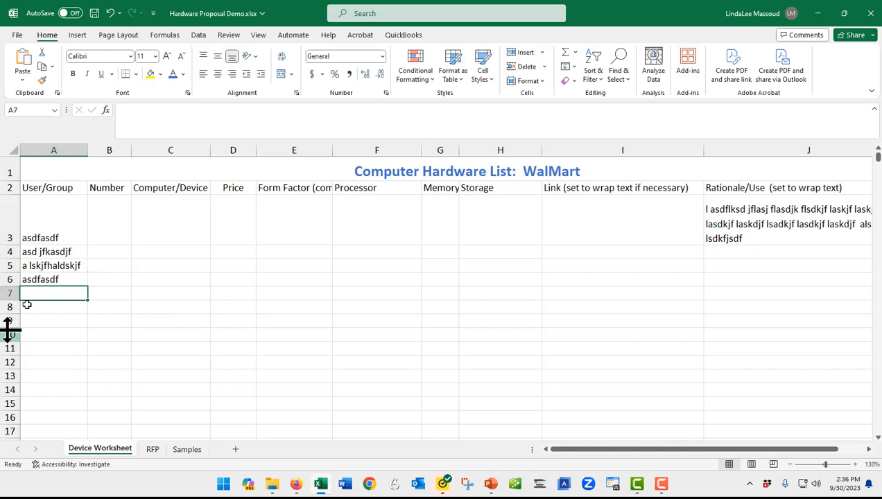
left_click_drag(10, 274, 13, 289)
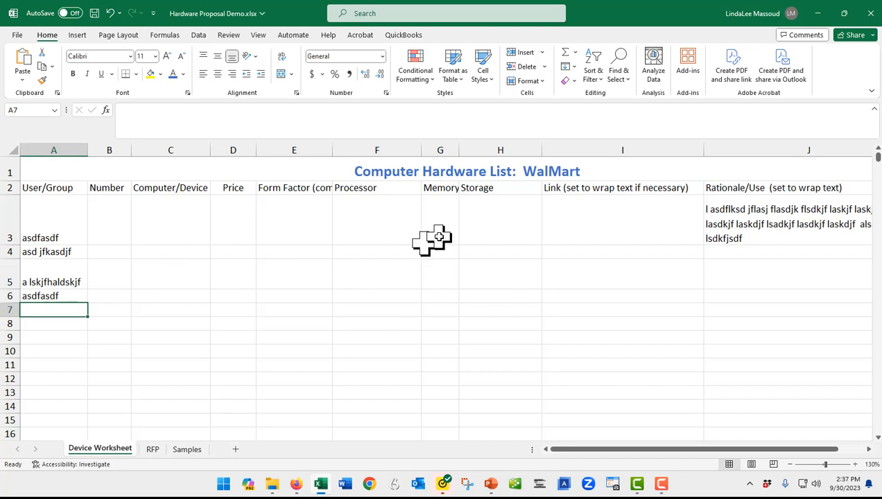
left_click(610, 224)
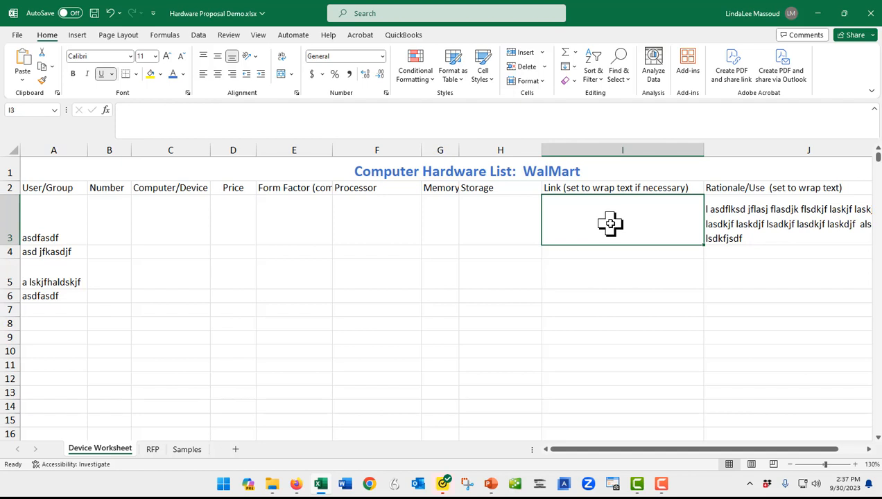
type("http://www.mcc")
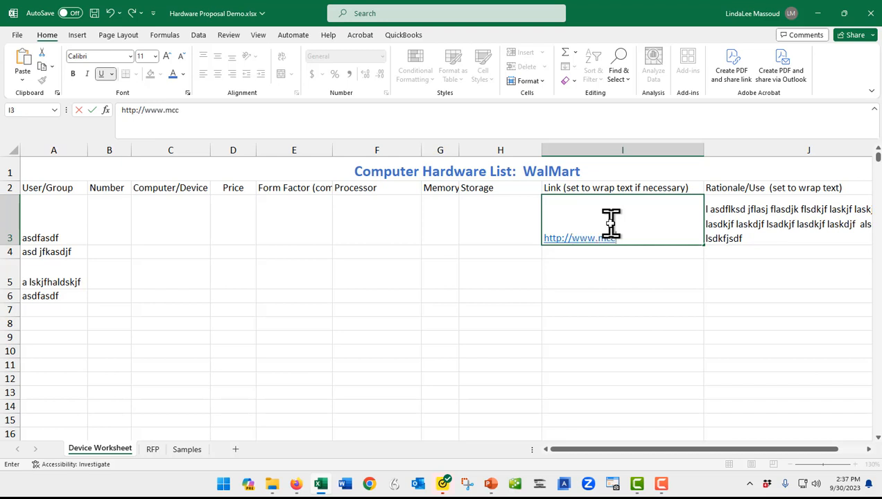
type(".edu")
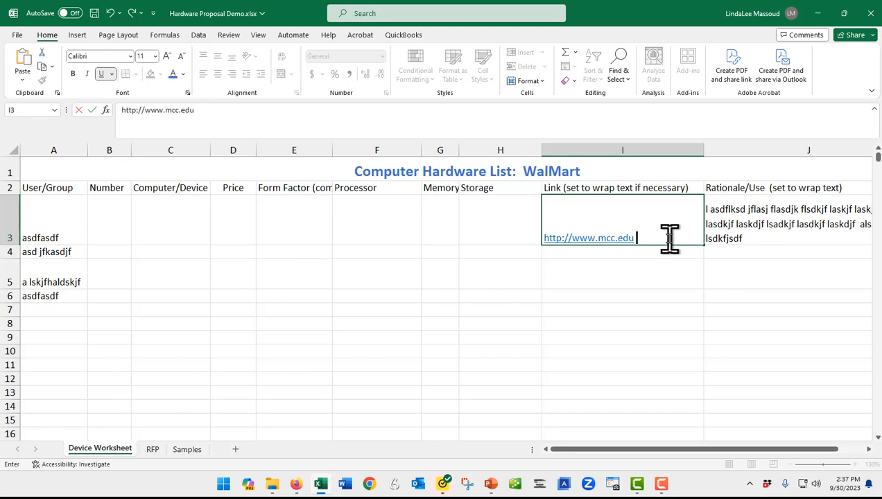
key("Return")
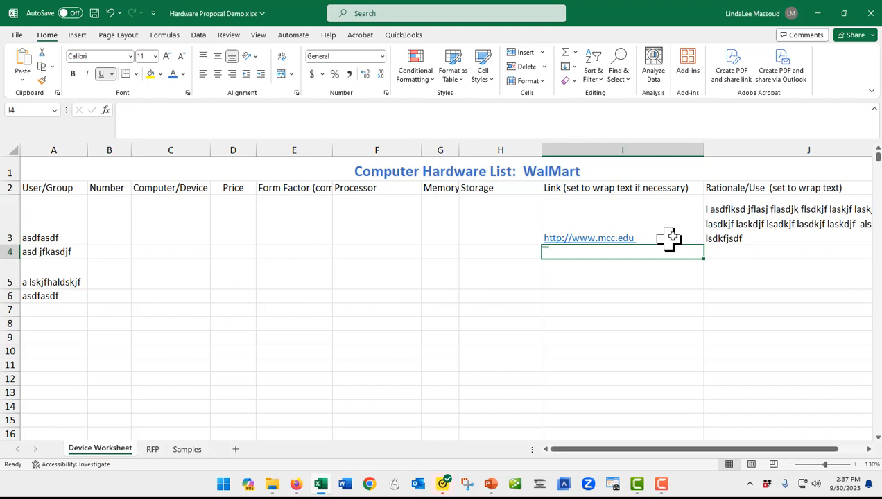
- Widen column C slightly to give the Computer/Device heading more room
left_click(768, 223)
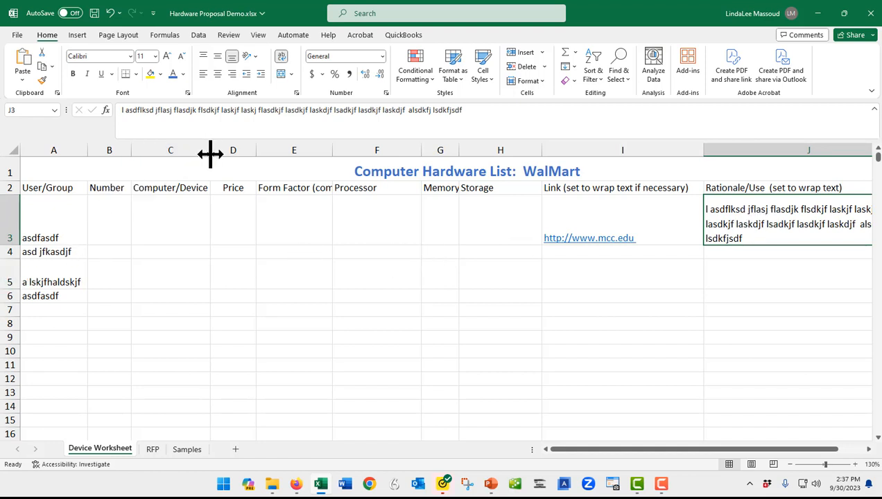
left_click_drag(210, 153, 217, 154)
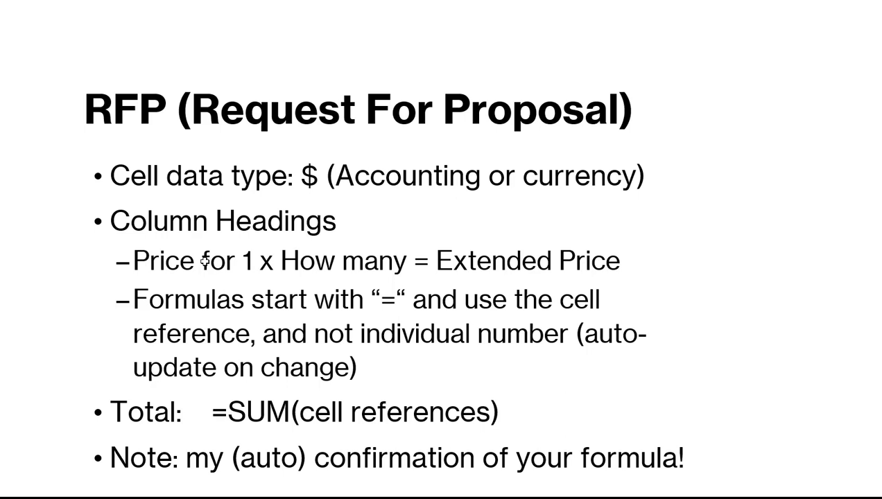
- Switch from the slides back to the Excel workbook and open the RFP sheet to read its instructions
key("alt+Tab")
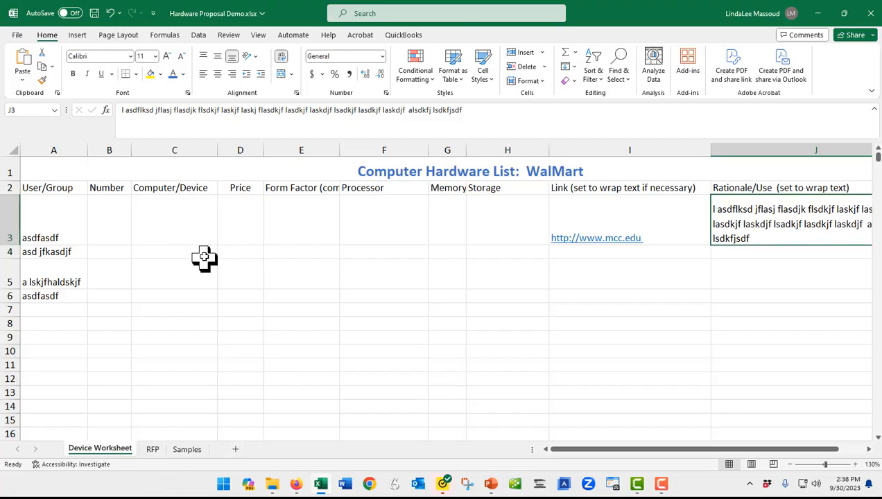
left_click(153, 451)
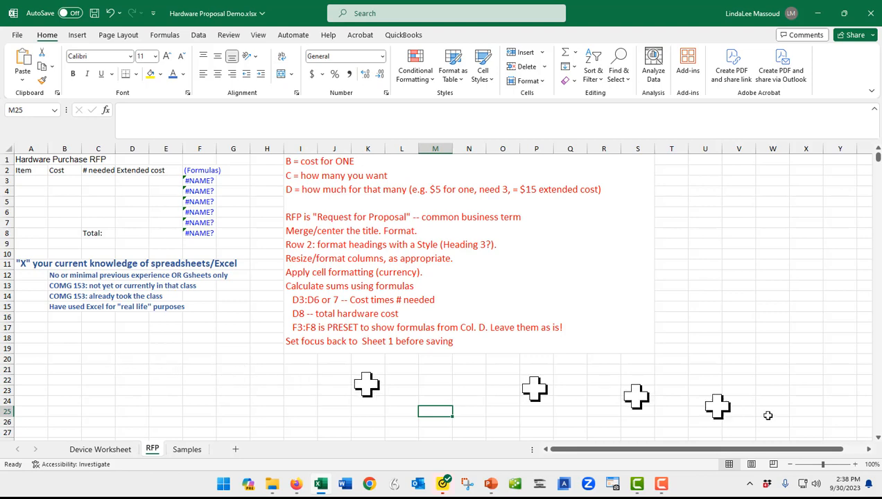
left_click(855, 465)
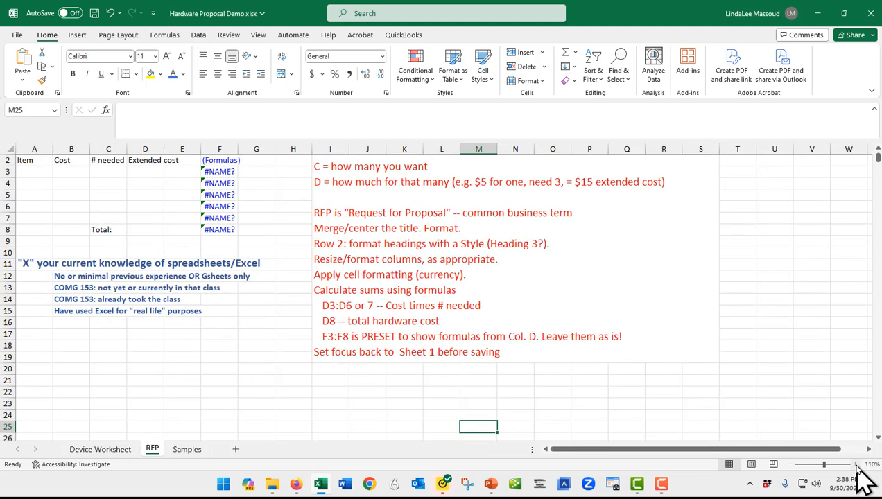
left_click(855, 465)
left_click(855, 464)
key("ctrl+Home")
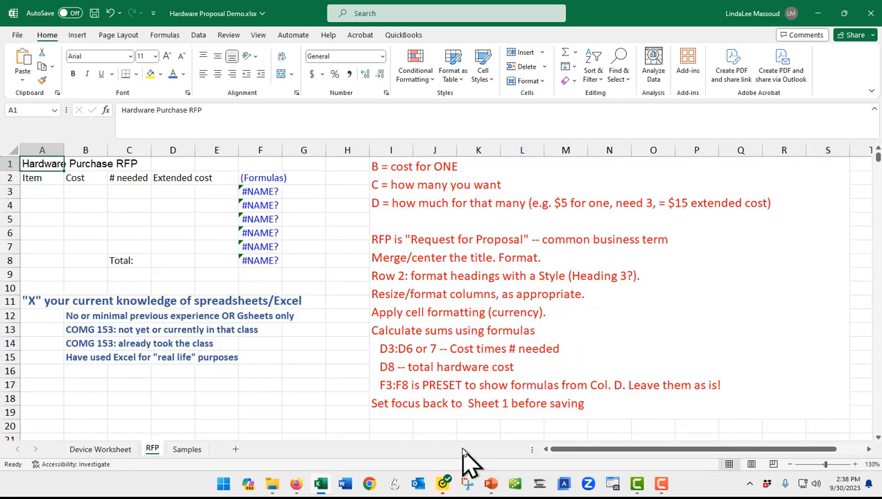
left_click(167, 177)
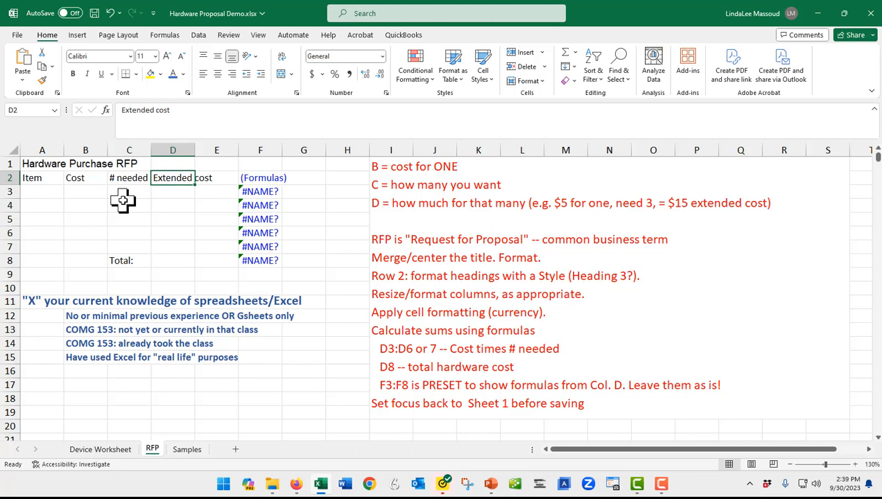
key("ctrl+Home")
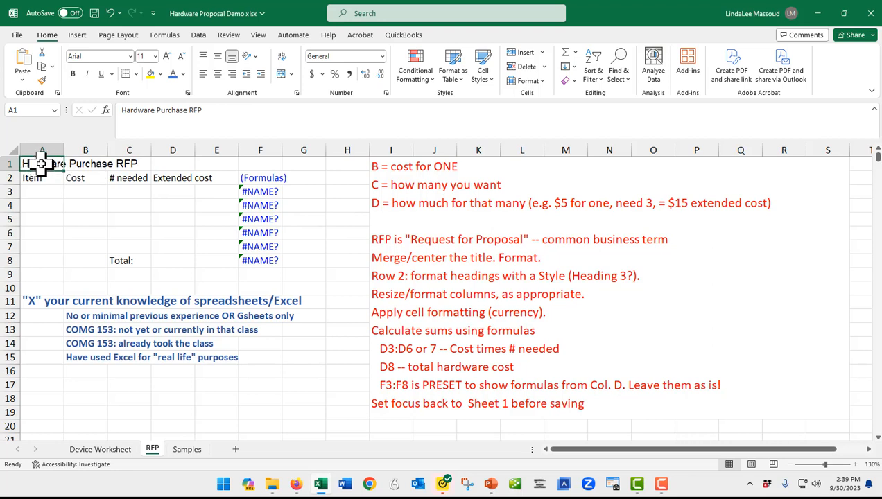
left_click_drag(39, 165, 180, 170)
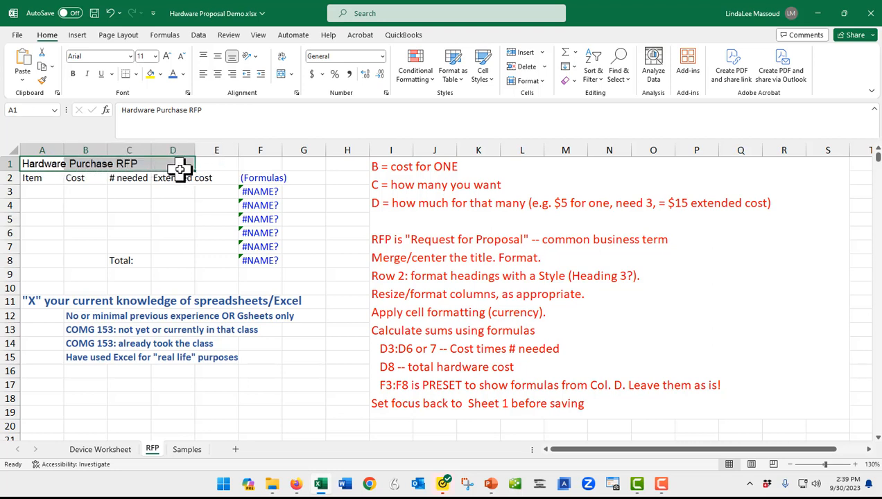
left_click(35, 165)
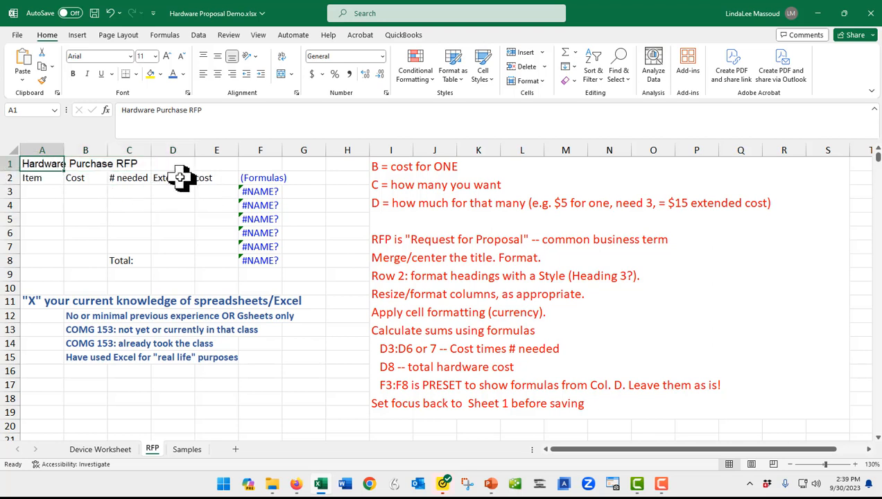
- Widen column D, keeping it slightly narrower than its Extended cost heading
left_click(177, 178)
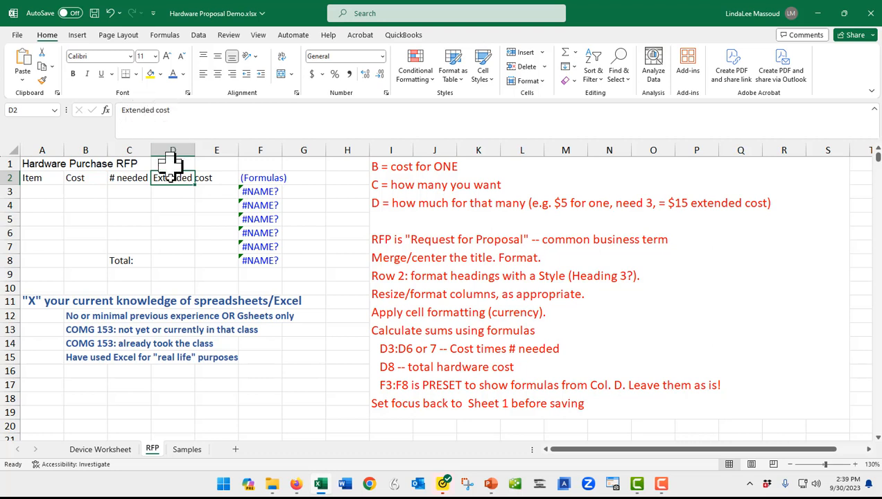
left_click(208, 179)
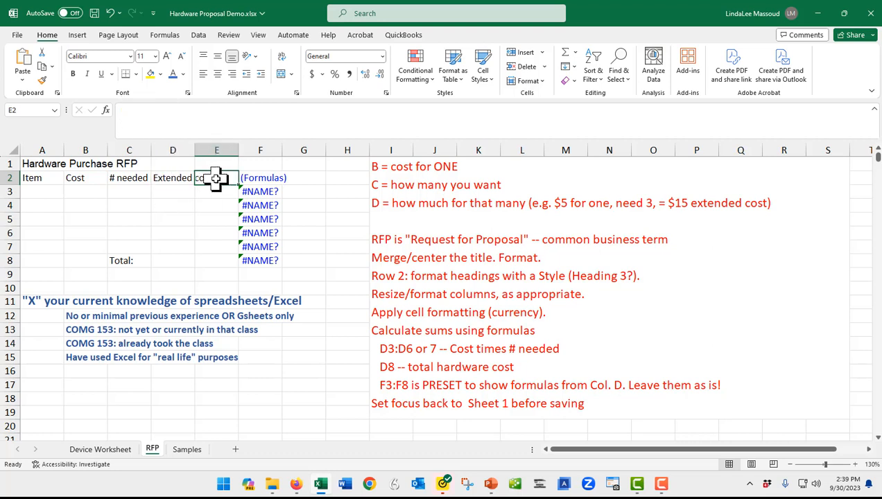
left_click(164, 177)
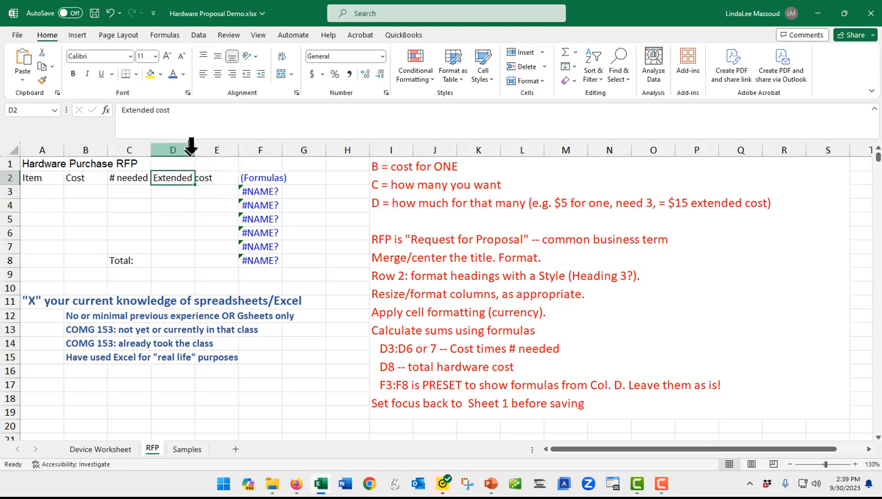
left_click_drag(194, 151, 223, 150)
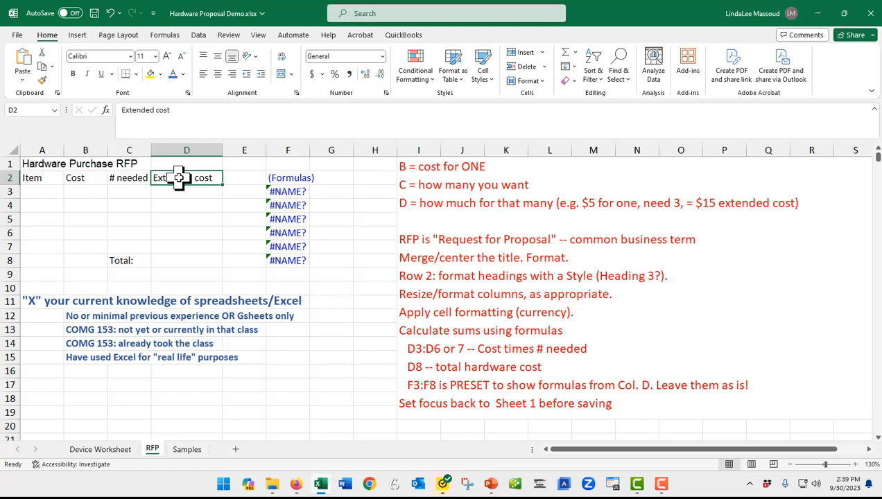
left_click_drag(221, 151, 205, 152)
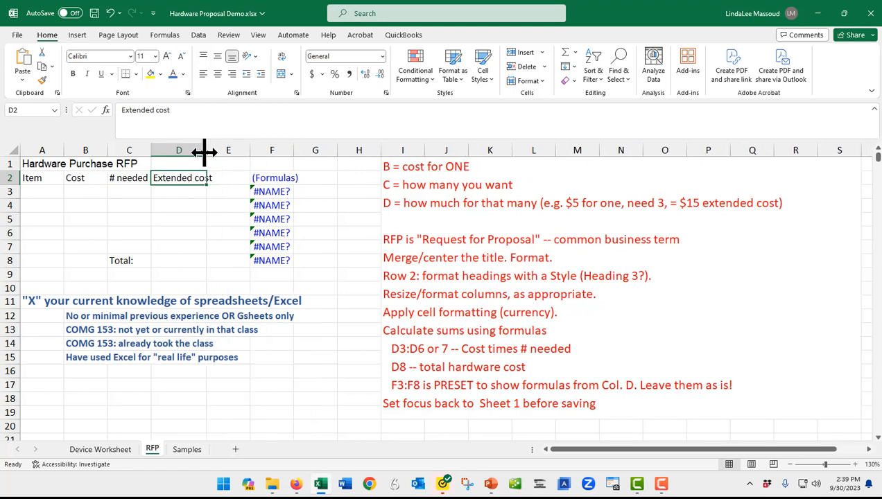
- Wrap and center the Extended cost heading in D2 and make row 2 tall enough for two lines
left_click(281, 56)
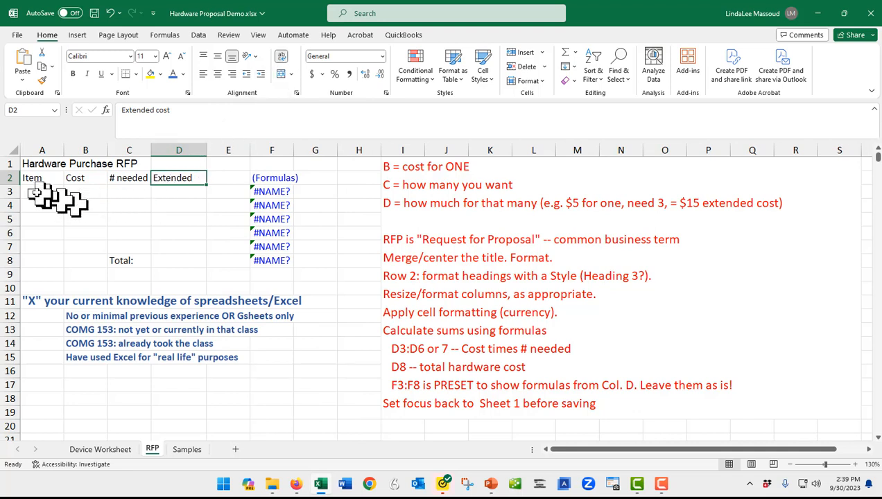
left_click_drag(14, 184, 14, 199)
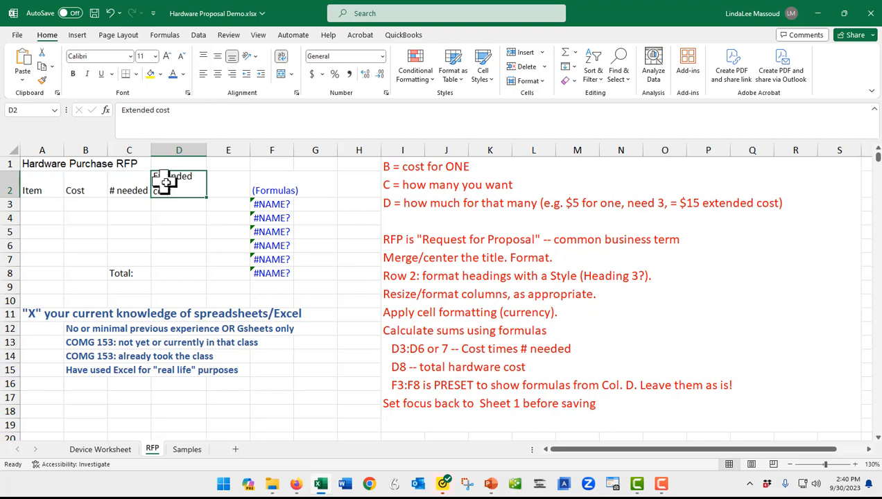
left_click(217, 74)
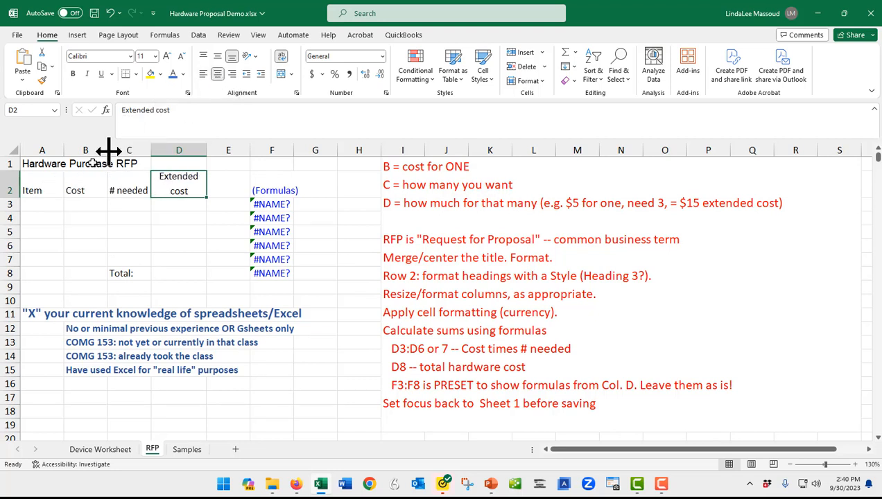
- Merge and center the Hardware Purchase RFP title across A1:D1
left_click(33, 166)
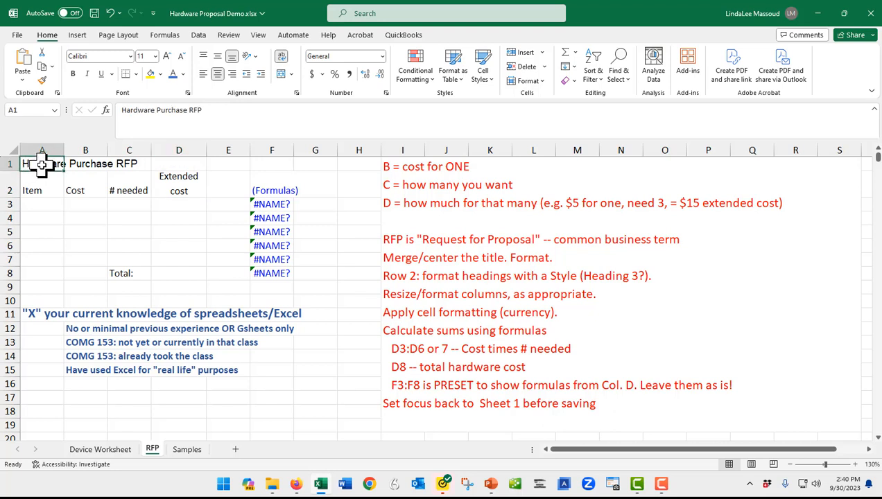
left_click_drag(42, 164, 172, 165)
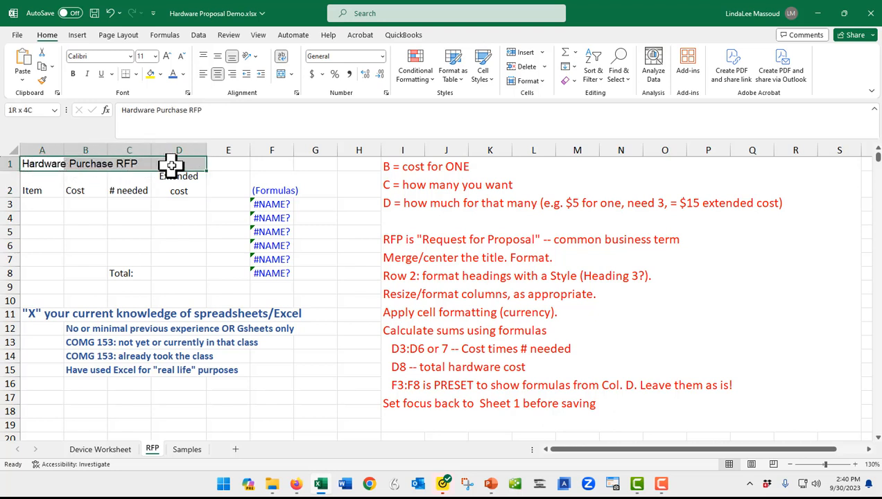
left_click(290, 75)
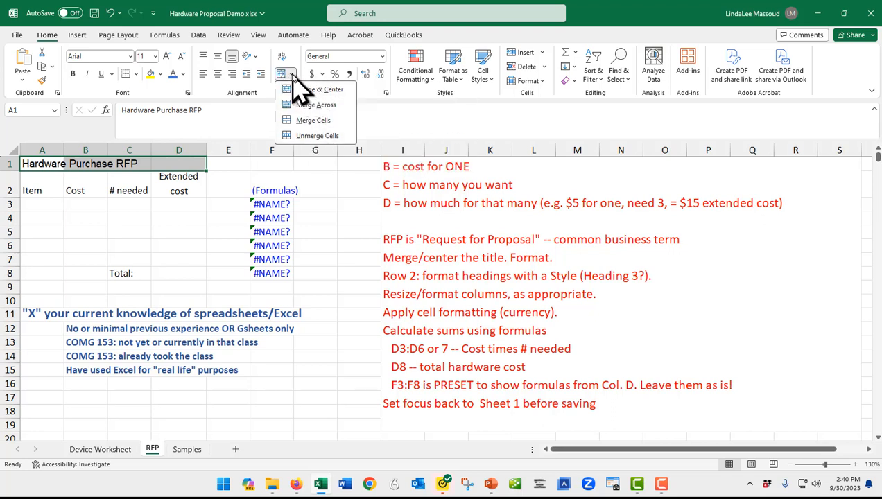
left_click(314, 90)
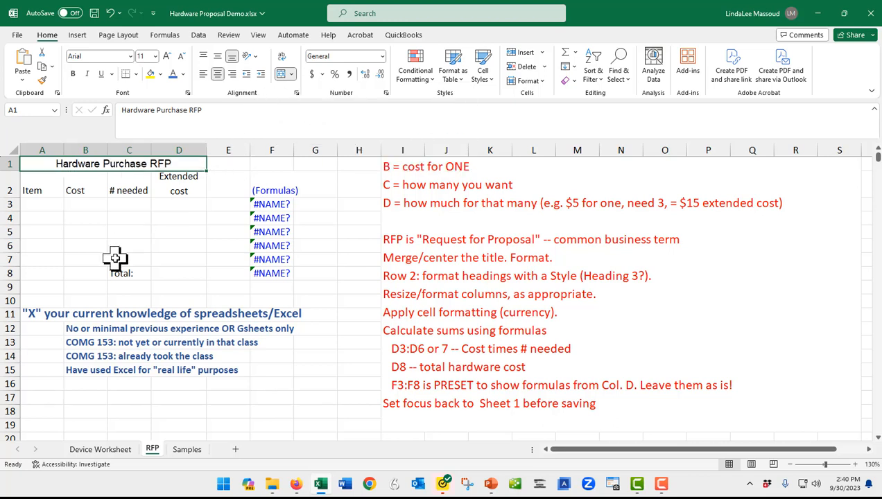
- Enter the placeholder items als flasdkj f in A3, asdlkfsdl f in A4 and asdfads';fs in A5
left_click(31, 203)
type("asdfasdkj f")
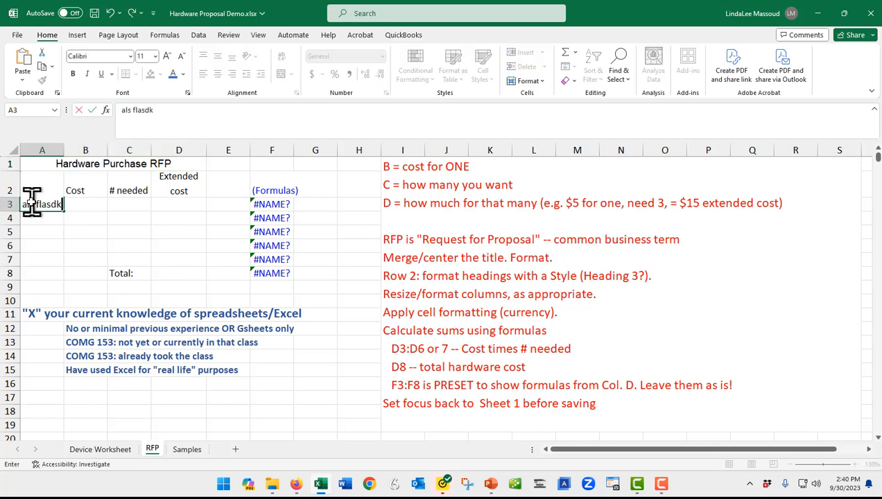
key("Return")
type("asdlkfsdl f")
key("Return")
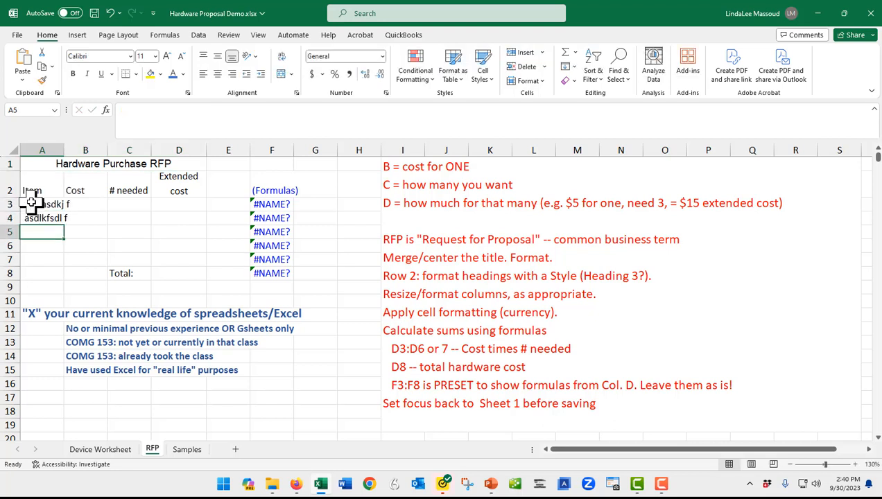
type("asdfads';fs")
key("Return")
key("Return")
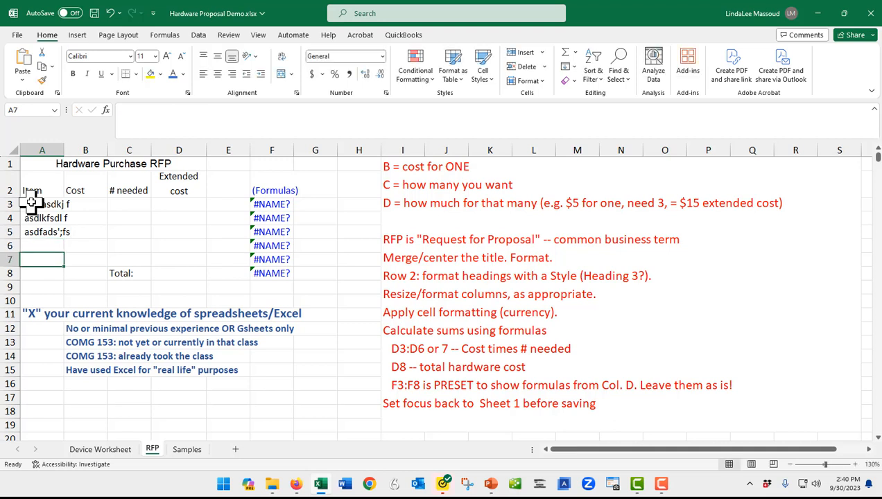
- Apply the Currency number format to the Cost cells B3:B7
left_click(81, 202)
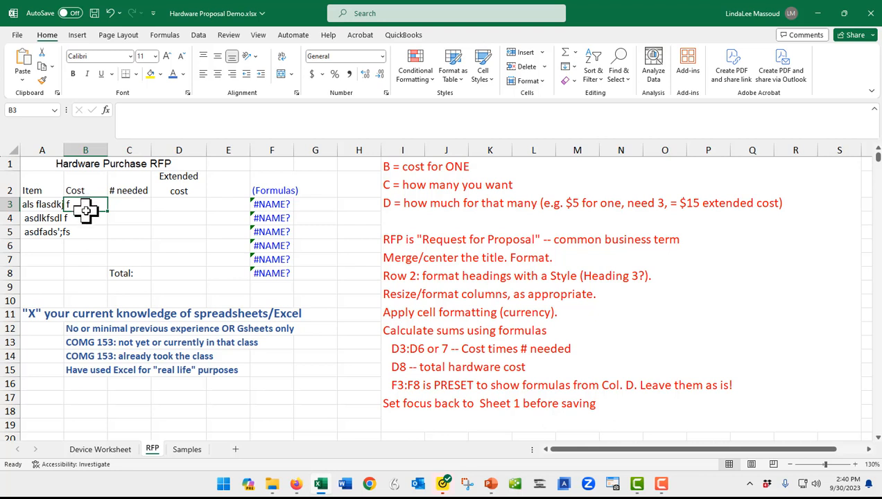
left_click_drag(85, 211, 86, 256)
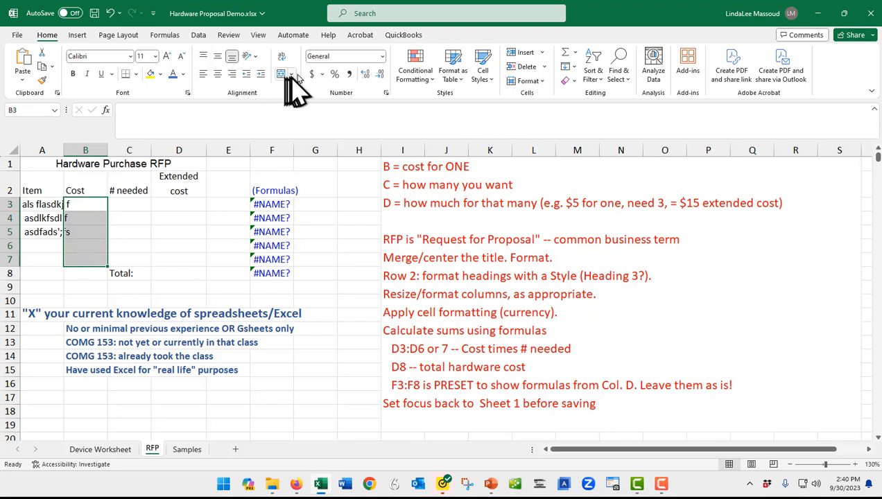
left_click(340, 56)
left_click(383, 56)
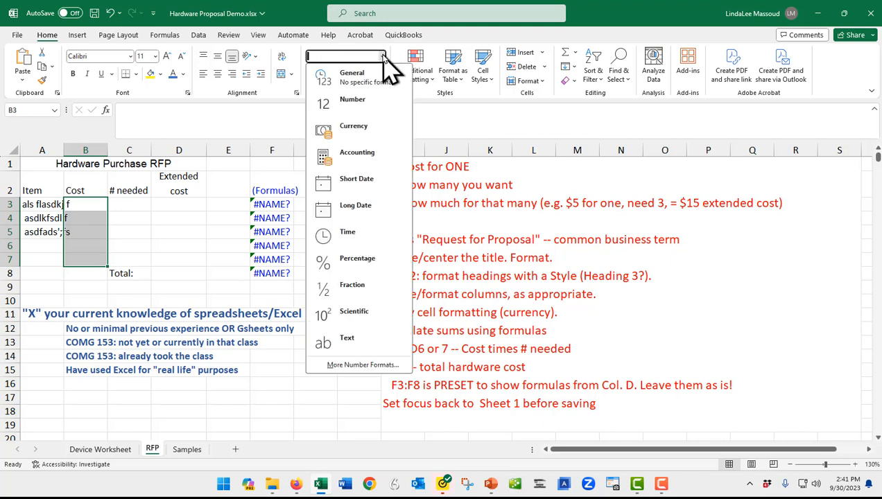
left_click(355, 128)
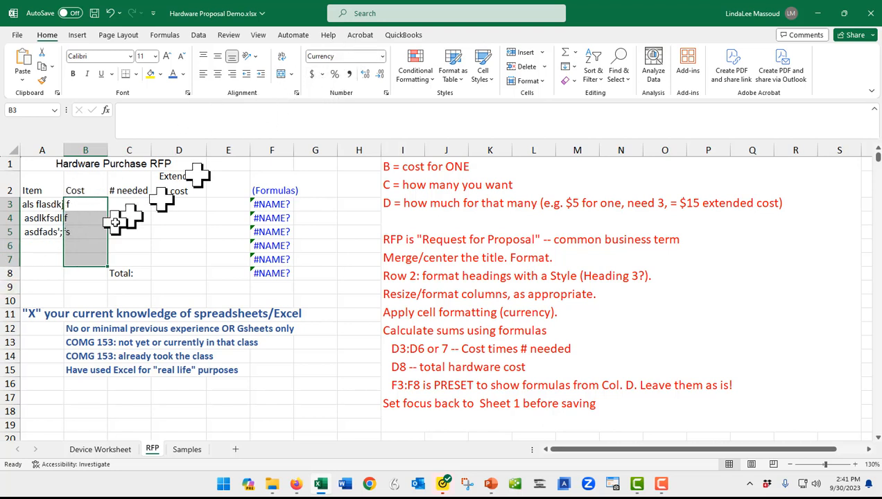
- Enter a cost of 50 in B3 and a quantity needed of 2 in C3
left_click(93, 214)
key("Up")
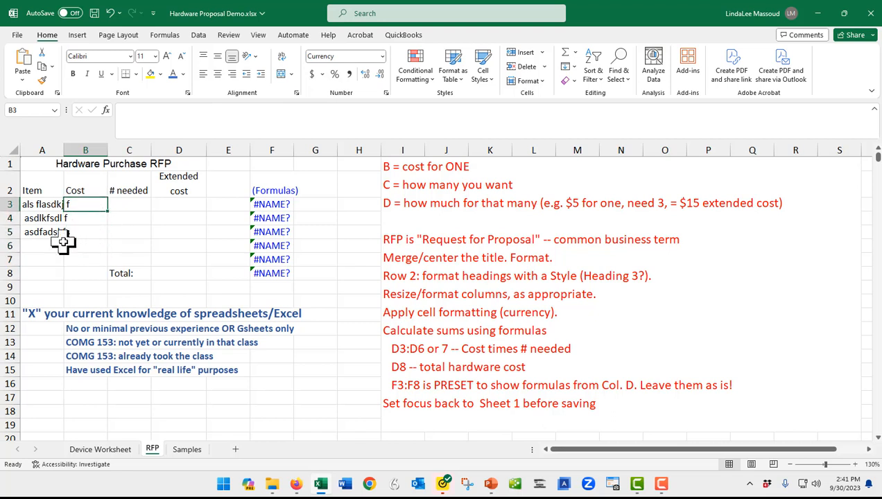
type("50")
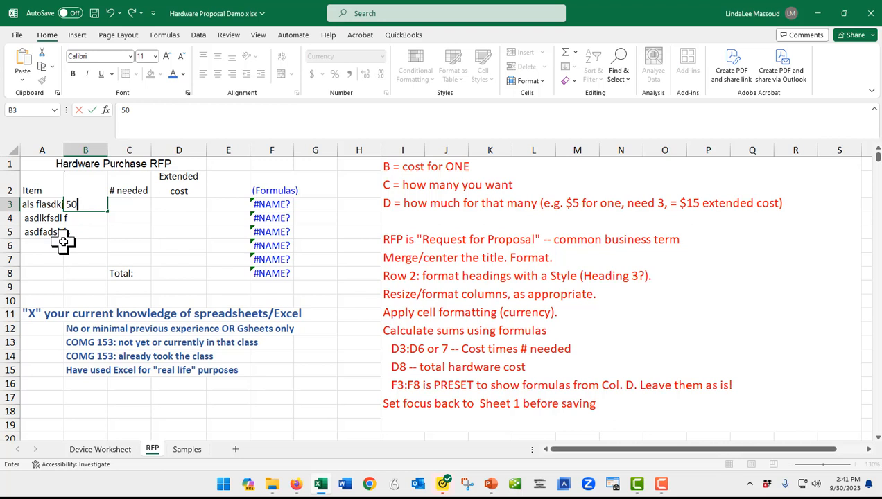
key("Tab")
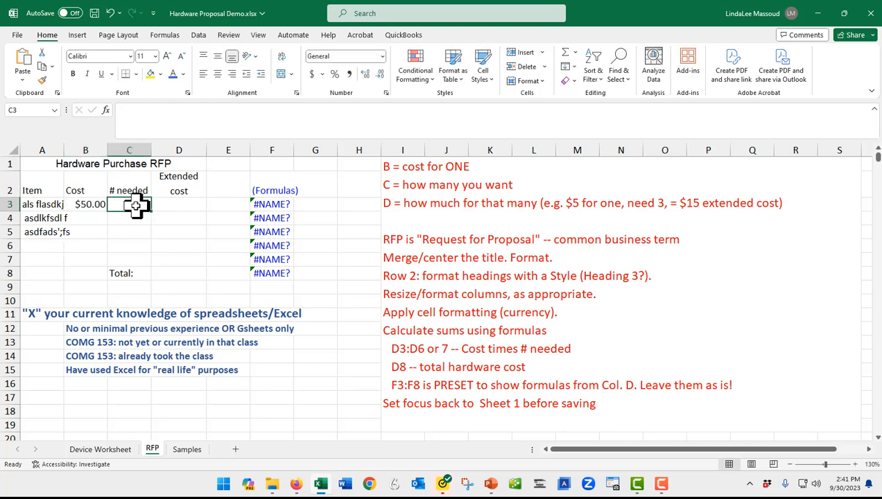
type("2")
key("Return")
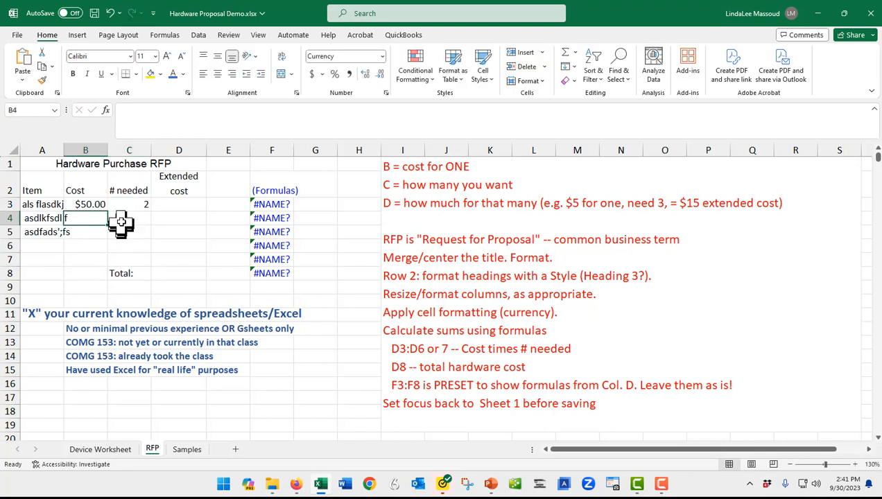
- Enter 100 directly as the extended cost in D3
left_click(176, 202)
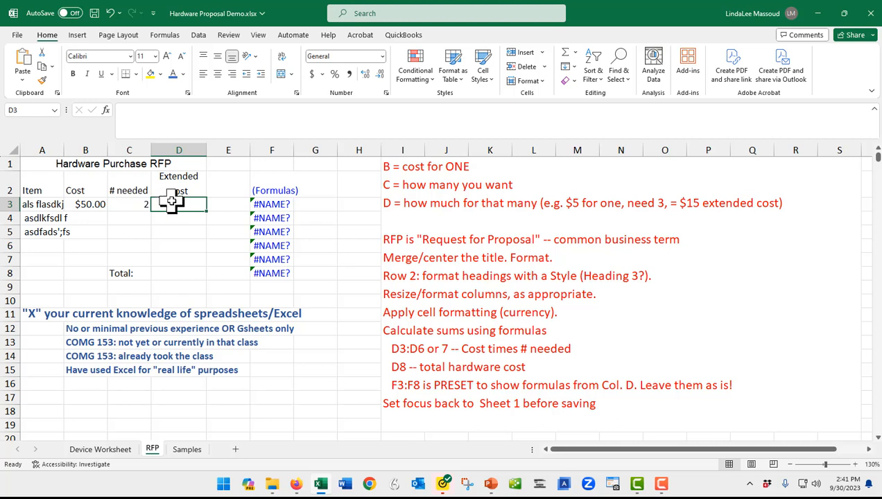
type("100")
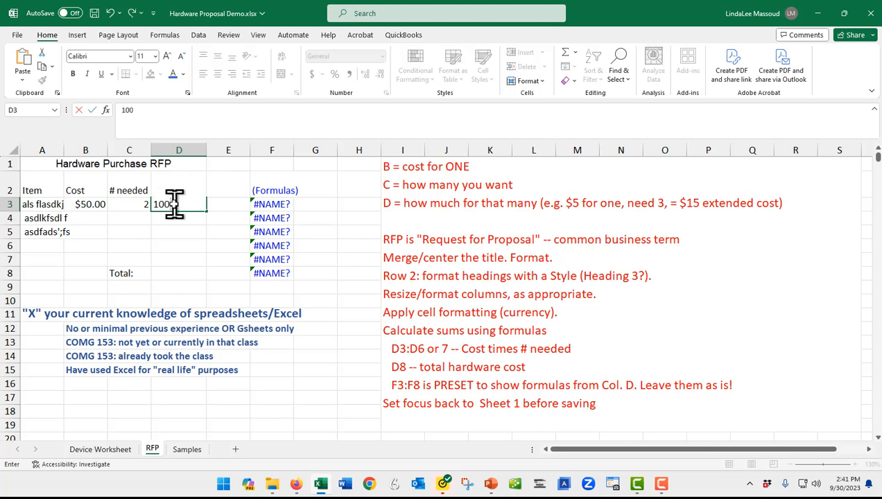
key("Return")
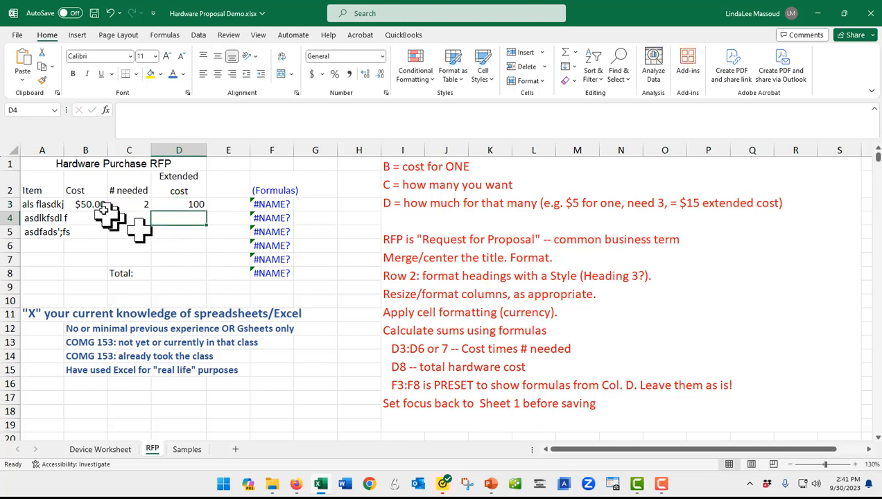
- Change the quantity needed in C3 to 3 and delete the fixed extended cost from D3
left_click(123, 204)
type("3")
key("Tab")
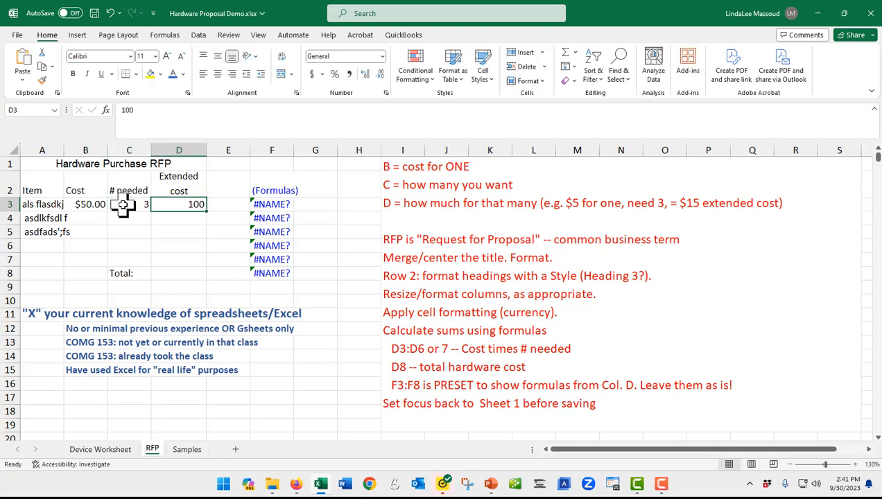
key("Delete")
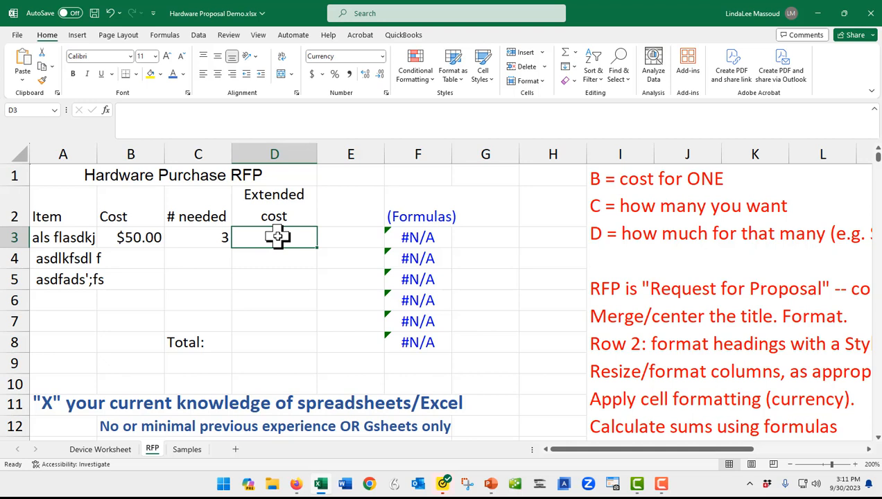
- Enter a fixed extended cost of 150 in D3 and set the quantity needed in C3 to 2
type("=")
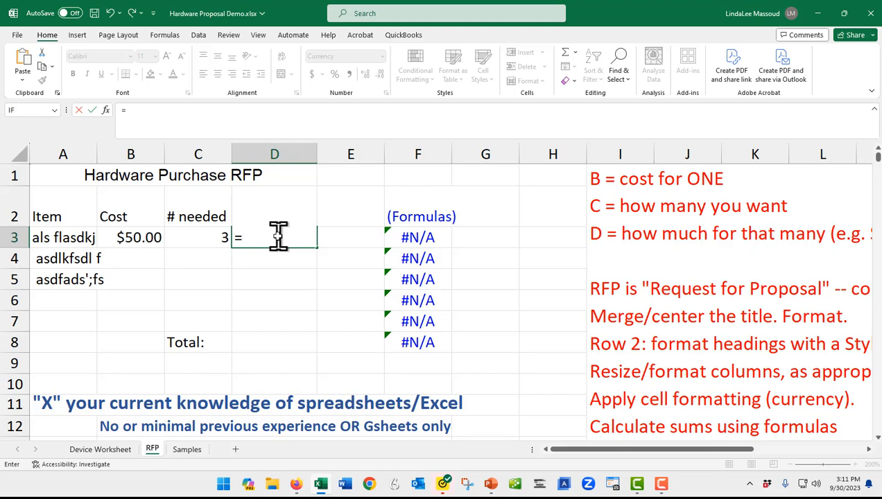
key("BackSpace")
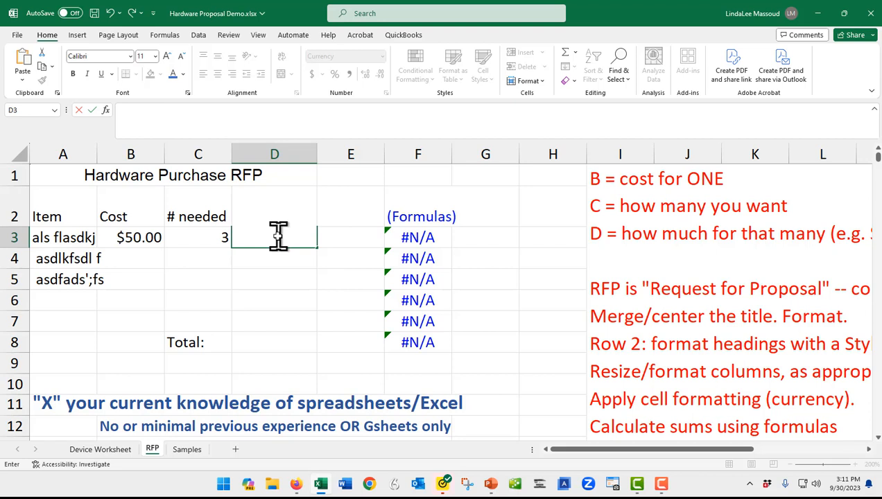
type("150")
key("Left")
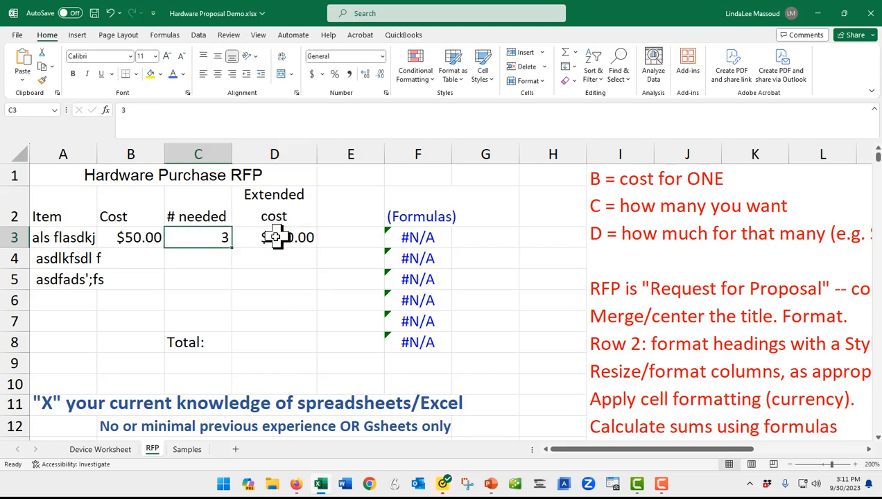
type("2")
key("Return")
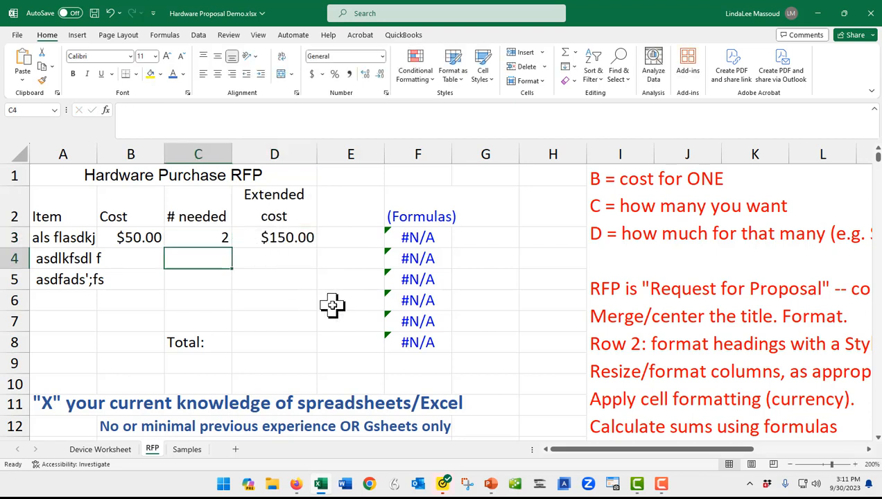
- Replace the fixed extended cost in D3 with the formula =B3*C3
key("Up")
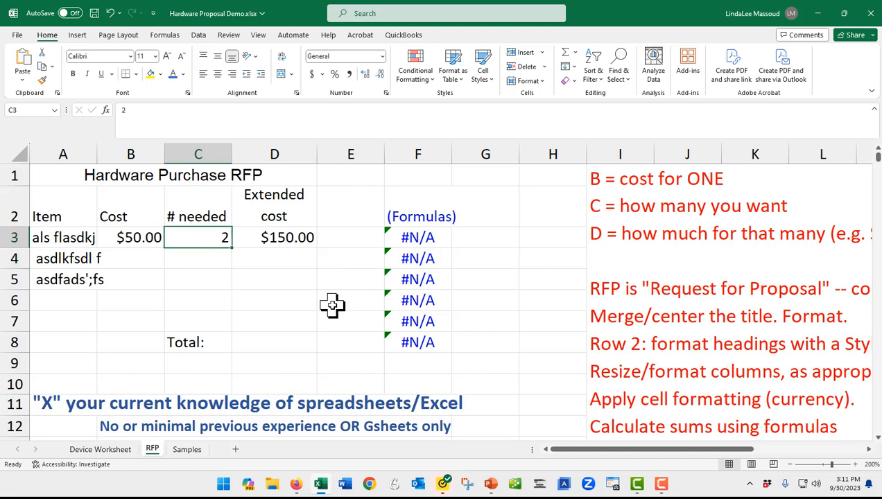
left_click(277, 234)
key("Delete")
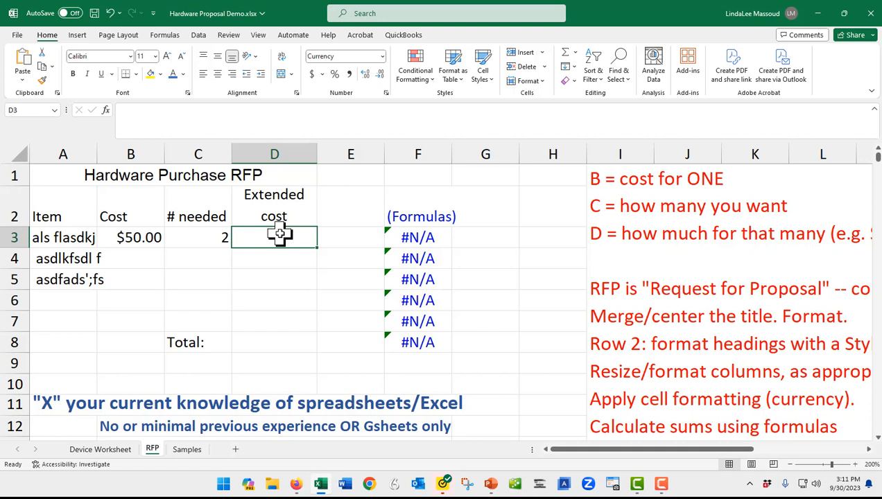
type("=")
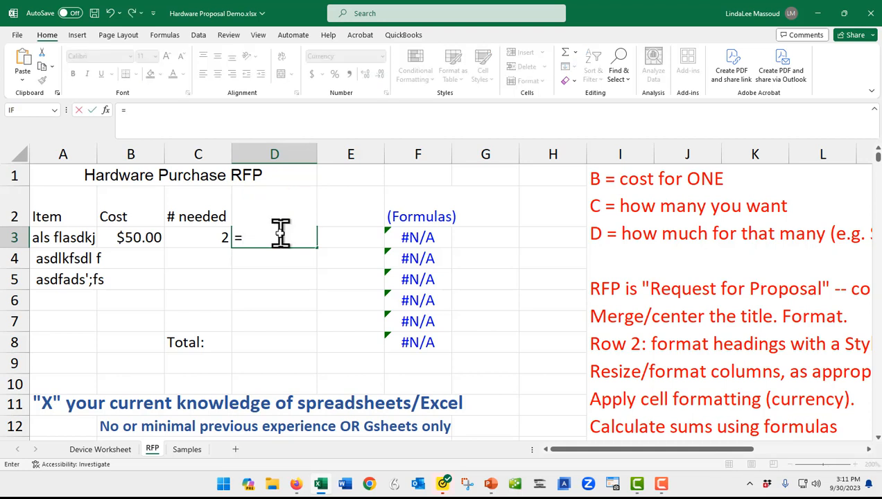
left_click(131, 236)
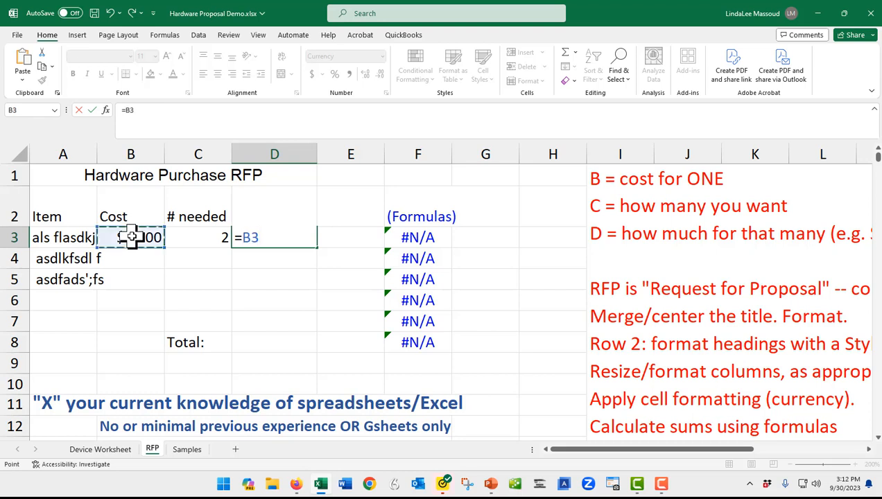
type("*")
left_click(203, 240)
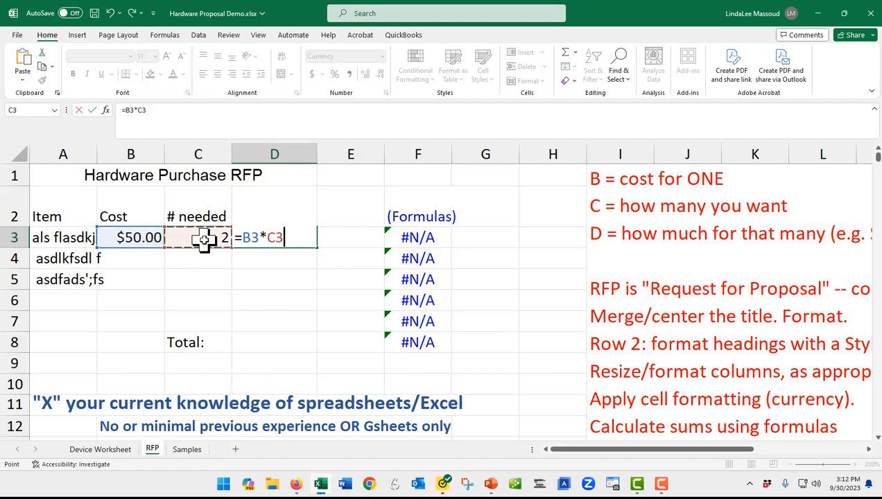
key("Return")
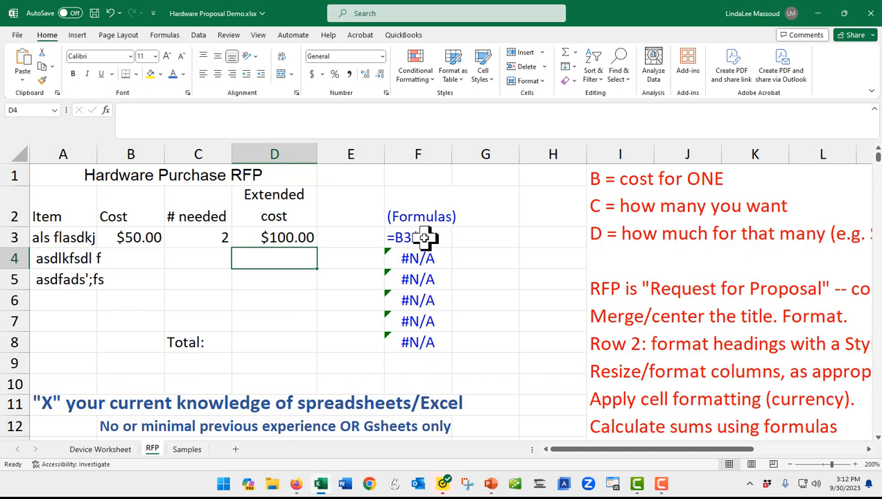
- Fill the extended cost formula from D3 down through D6
left_click(277, 241)
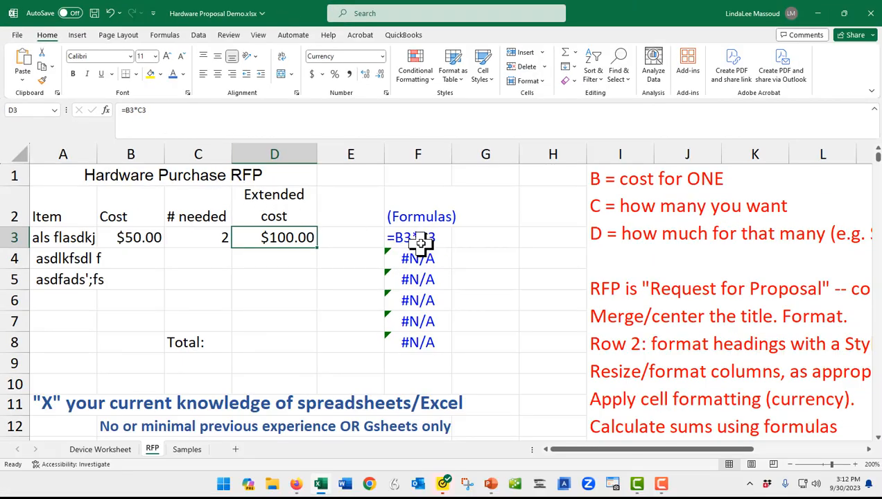
left_click(411, 237)
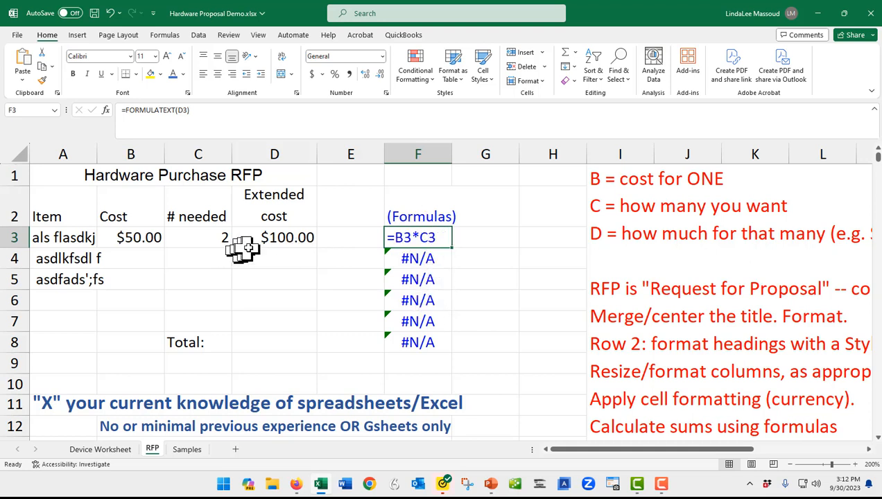
left_click(266, 239)
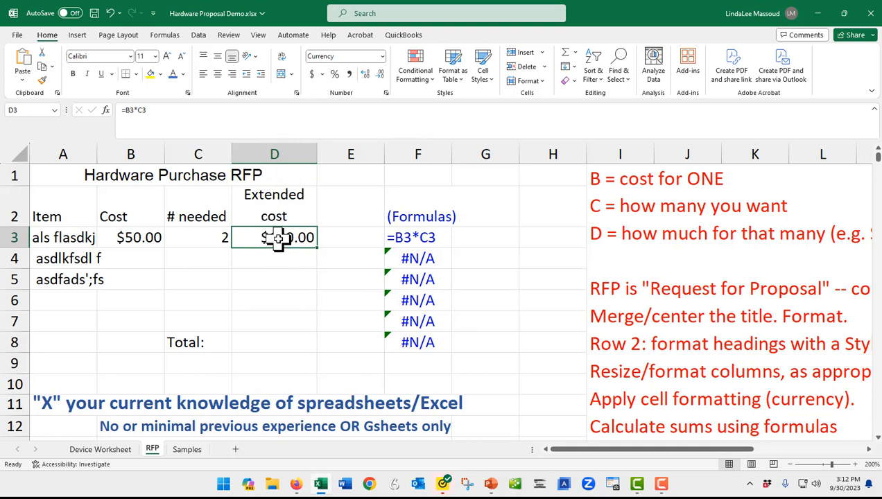
left_click_drag(276, 239, 278, 315)
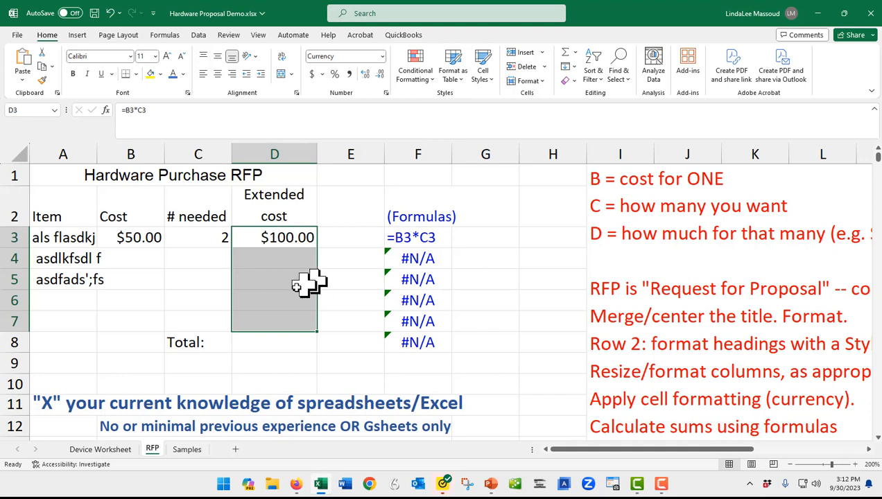
left_click(280, 244)
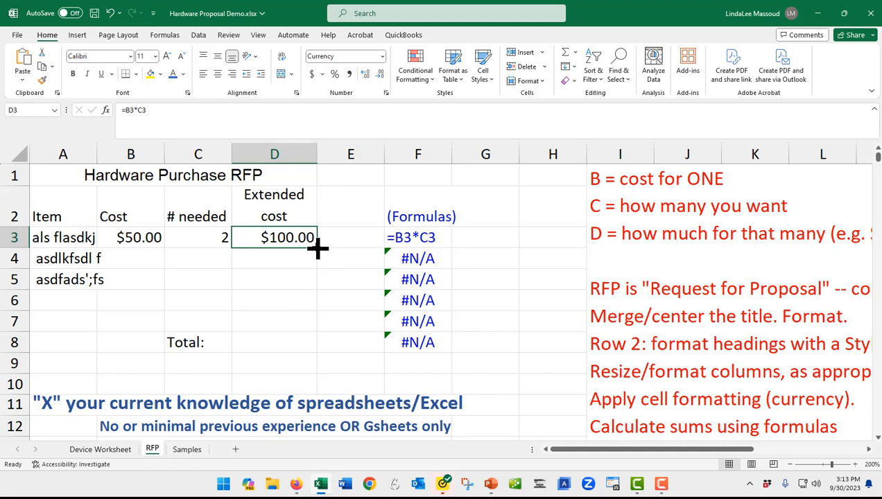
left_click_drag(318, 248, 319, 307)
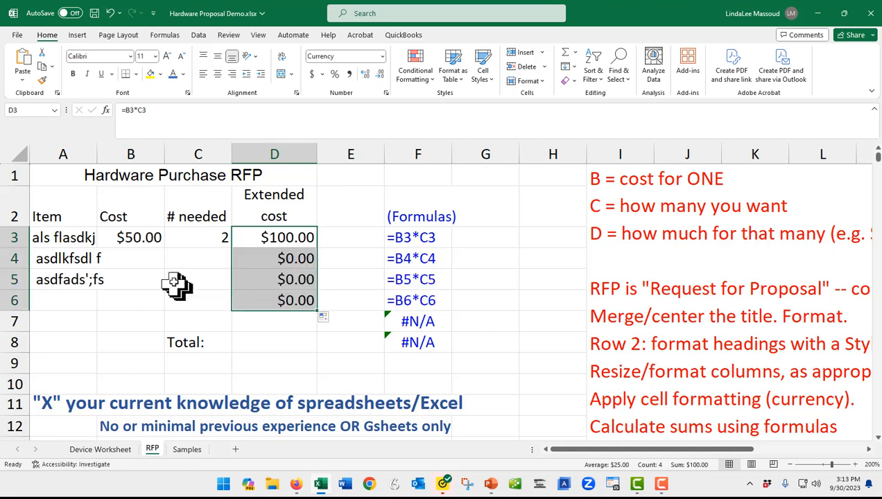
- Enter a cost of 1000 in B4 with a quantity needed of 1 in C4, and widen column B to fit the cost
left_click(138, 261)
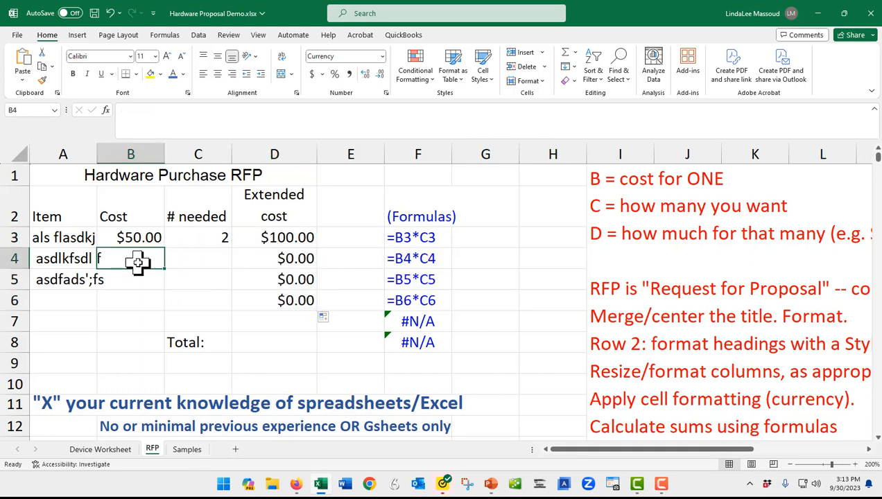
type("1000")
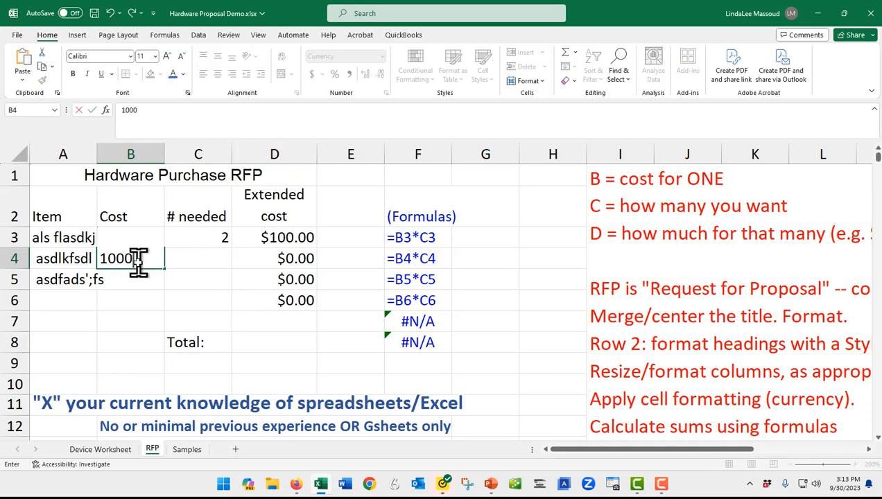
key("Tab")
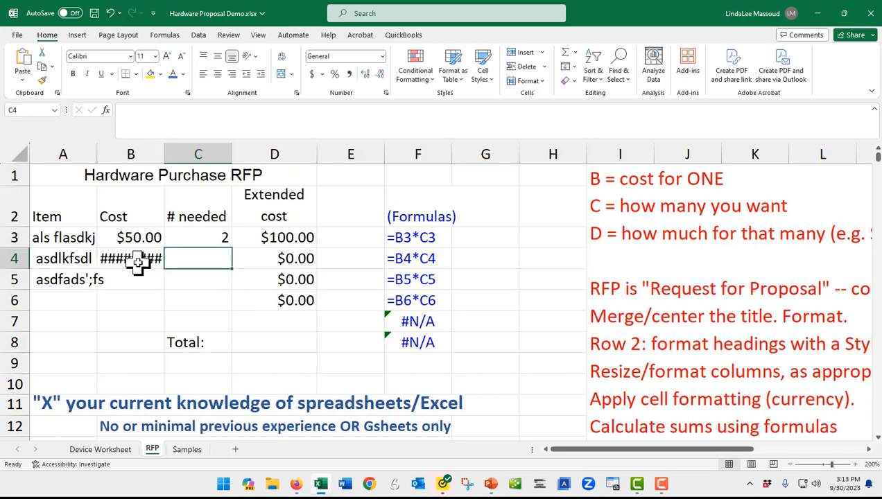
type("1")
key("Down")
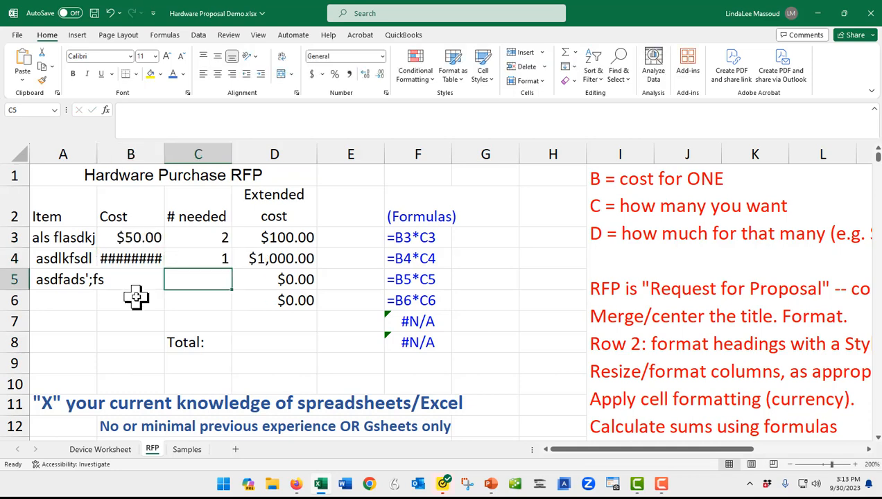
left_click(133, 258)
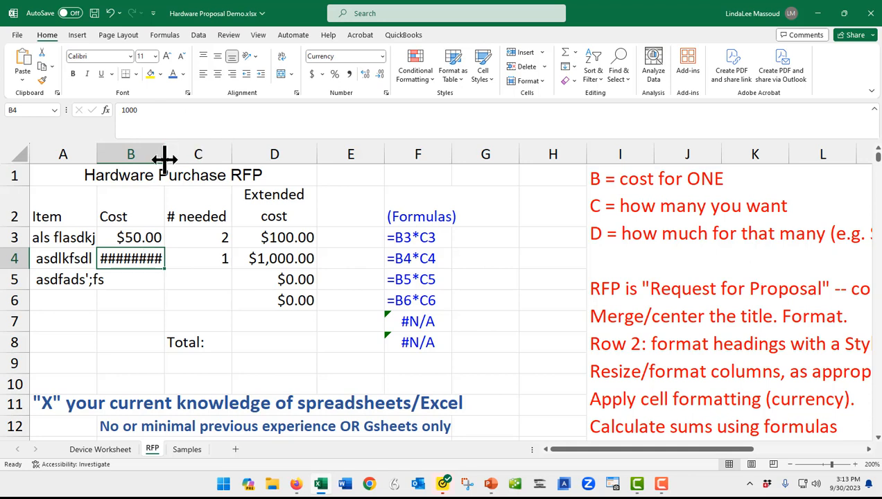
left_click_drag(163, 159, 186, 160)
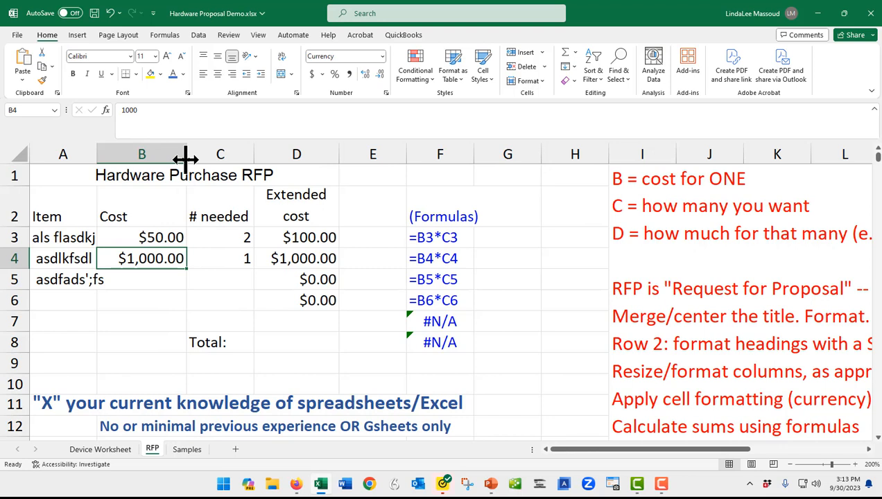
- Apply the Heading 3 cell style to the column headings in A2:D2
left_click(642, 348)
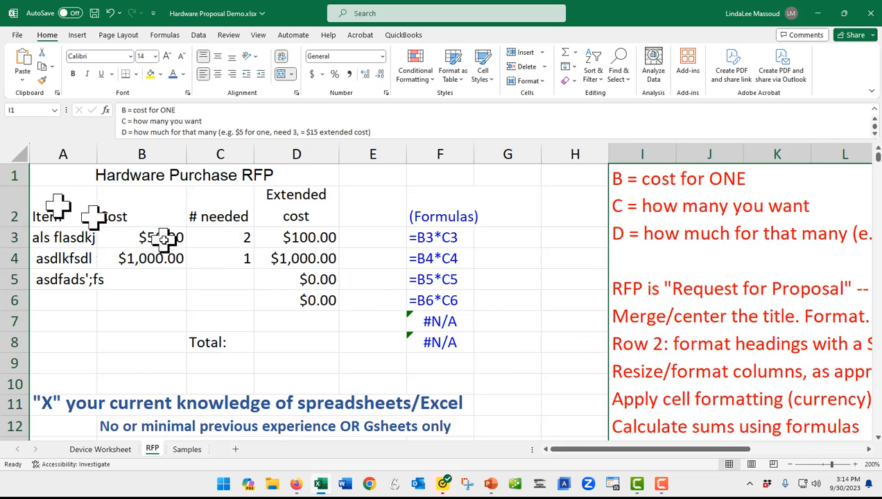
left_click_drag(634, 449, 463, 446)
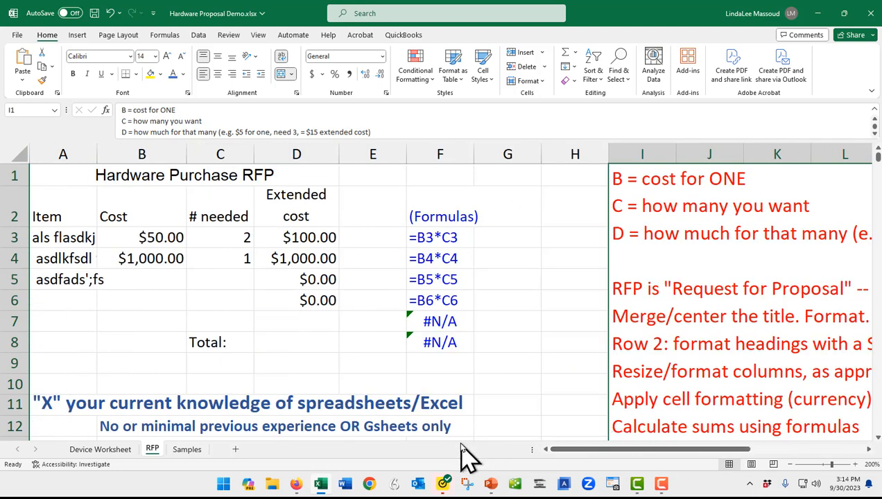
key("super+c")
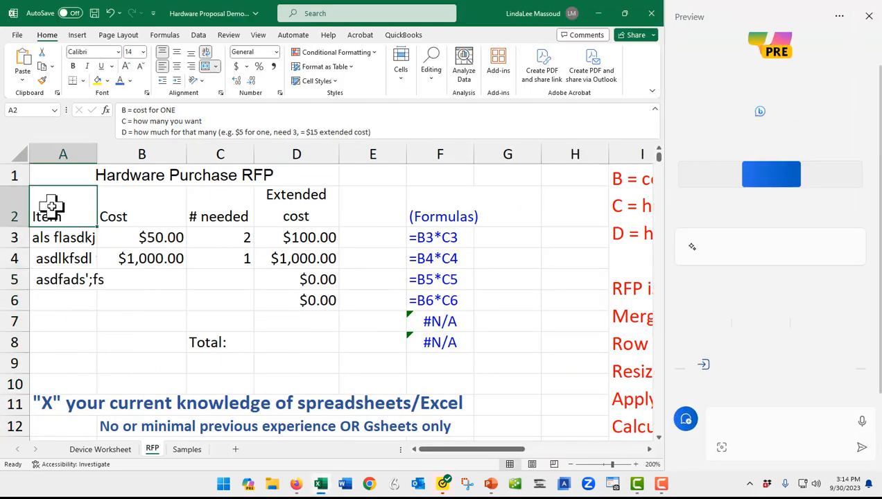
left_click(51, 205)
left_click_drag(61, 205, 298, 217)
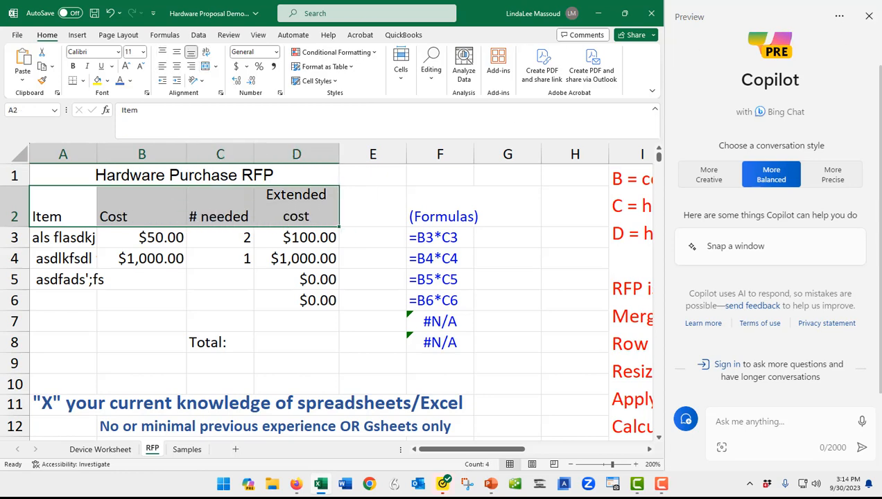
left_click(868, 16)
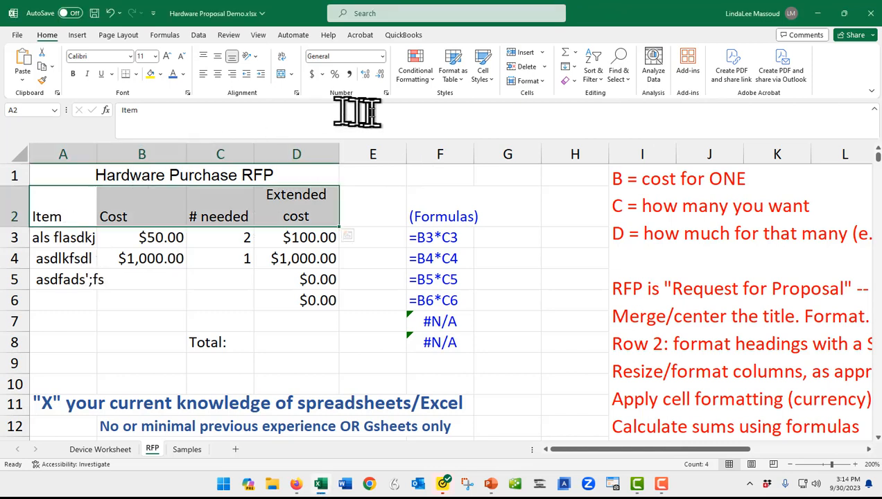
left_click(490, 81)
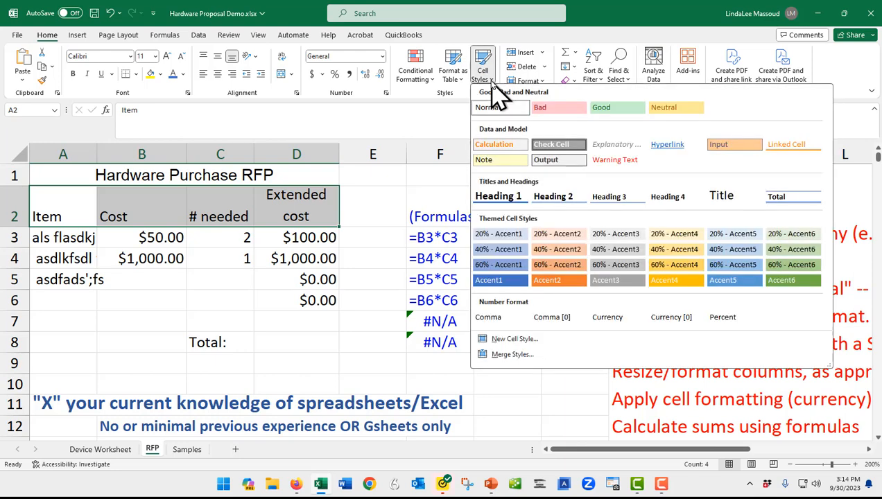
left_click(616, 197)
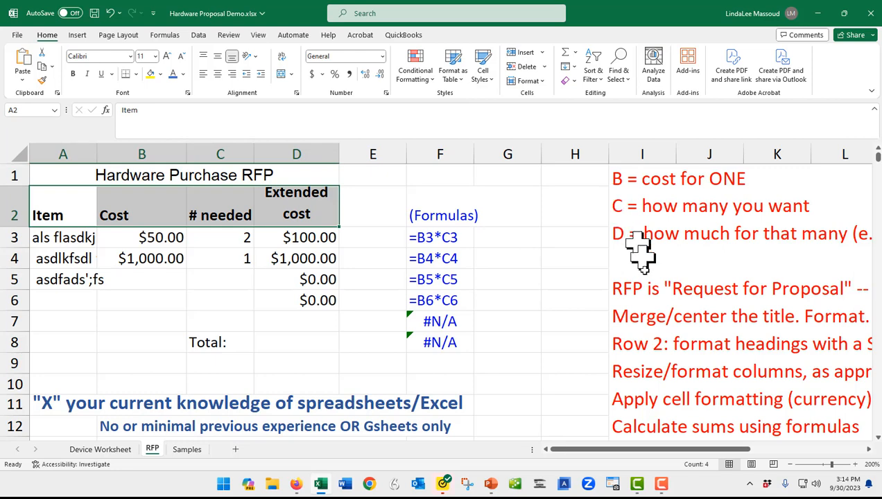
- Total the extended costs in D8 of the RFP sheet with the formula =SUM(D3:D7)
scroll(643, 303, "down", 2)
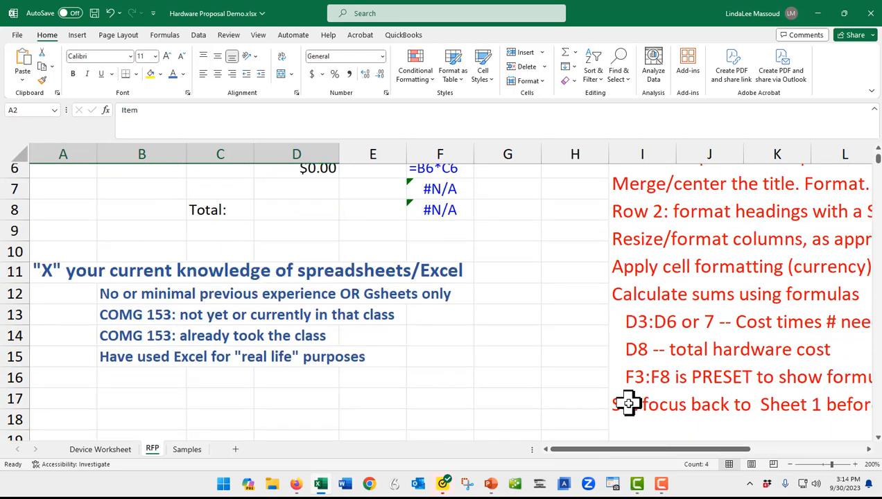
left_click(294, 207)
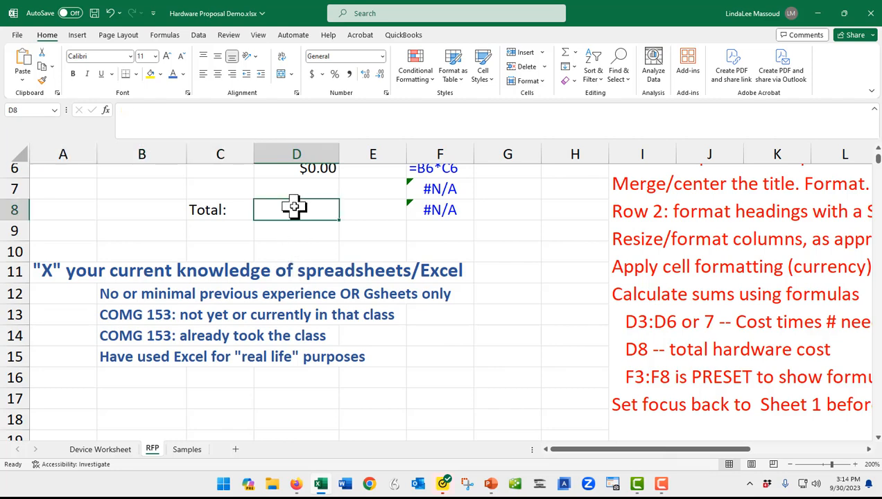
scroll(294, 206, "up", 2)
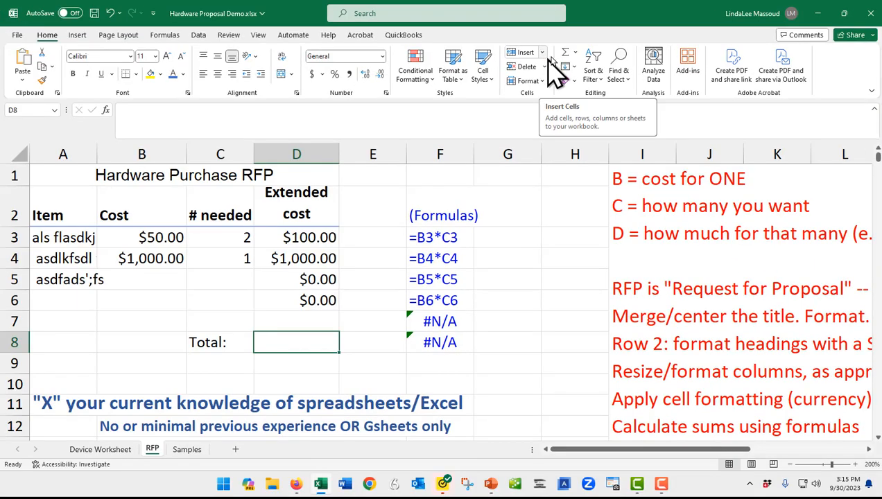
left_click(575, 54)
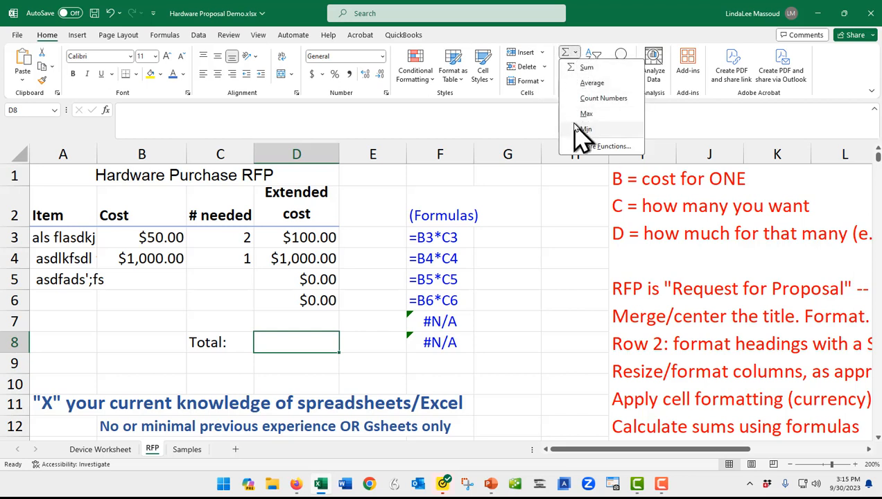
left_click(582, 68)
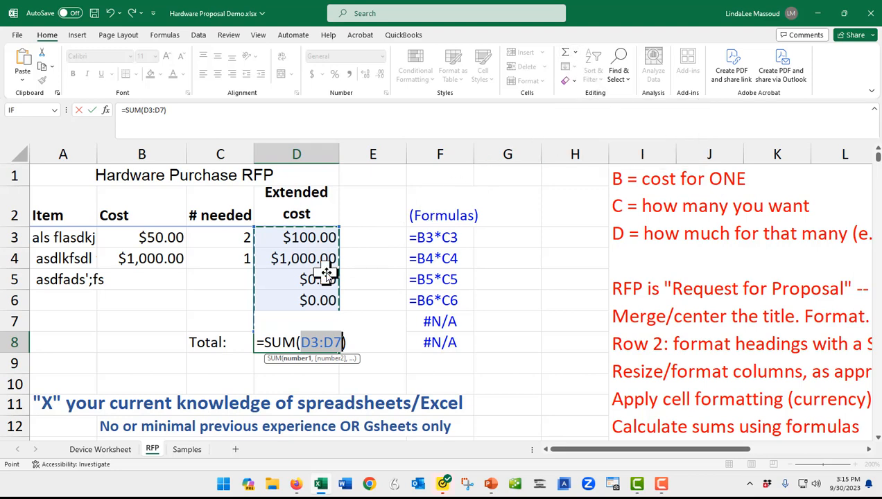
left_click(297, 237)
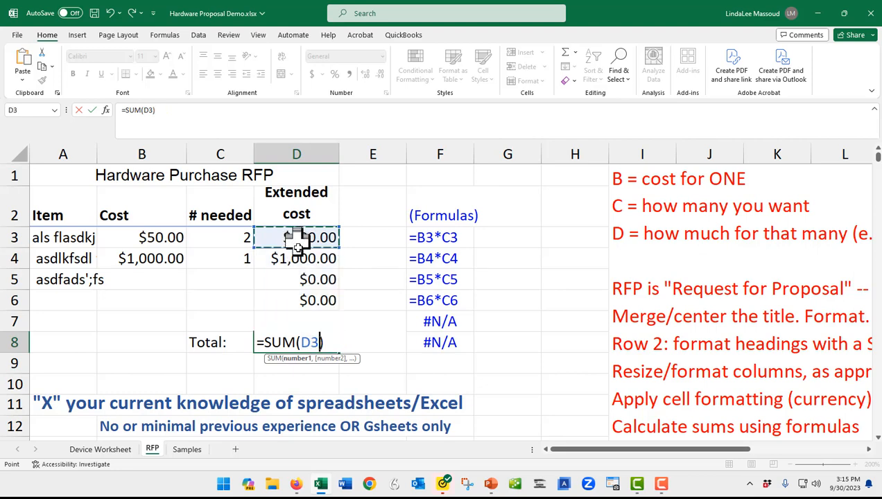
left_click_drag(297, 237, 303, 313)
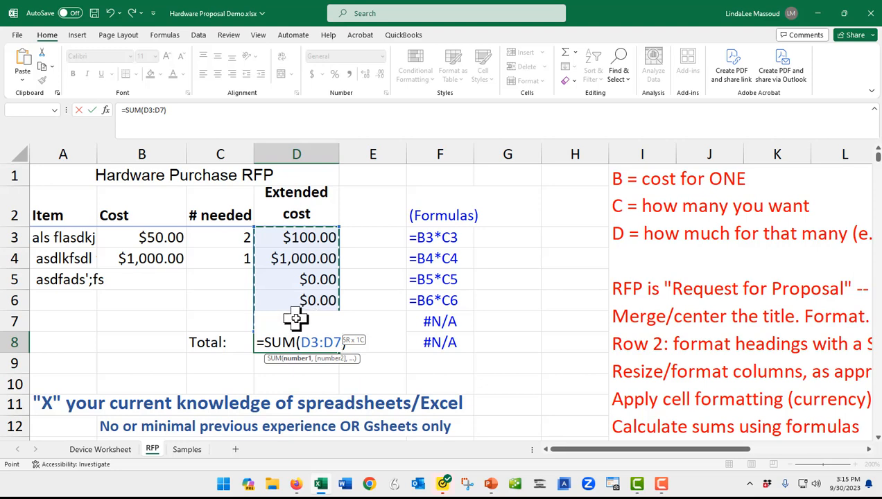
left_click_drag(296, 318, 297, 319)
type(")")
key("Return")
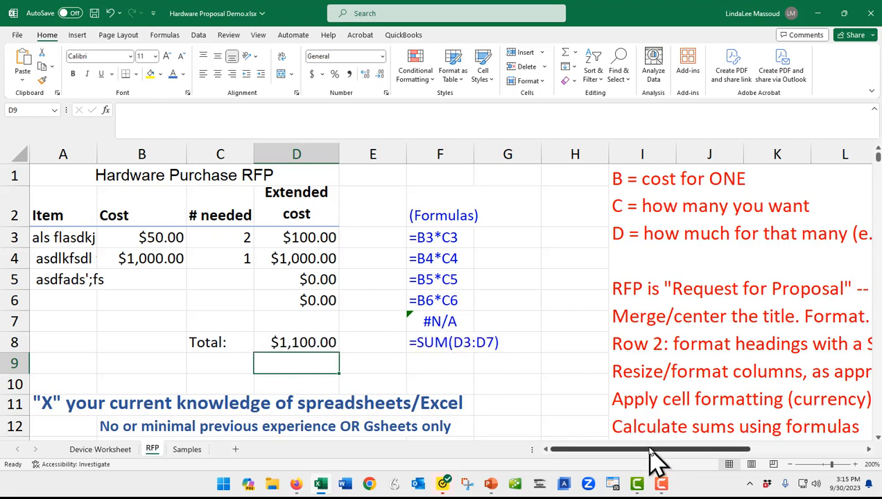
- Mark the "COMG 153: not yet or currently in that class" knowledge level with an x in A13
scroll(702, 349, "down", 2)
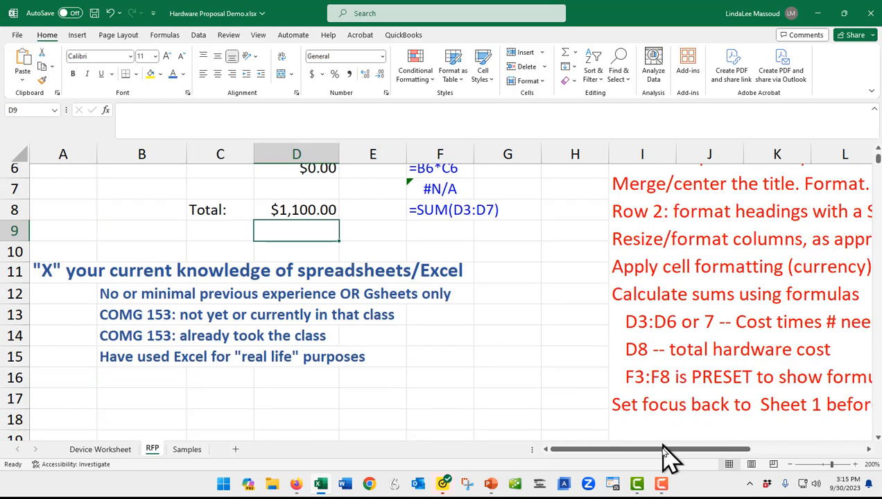
left_click_drag(662, 449, 703, 466)
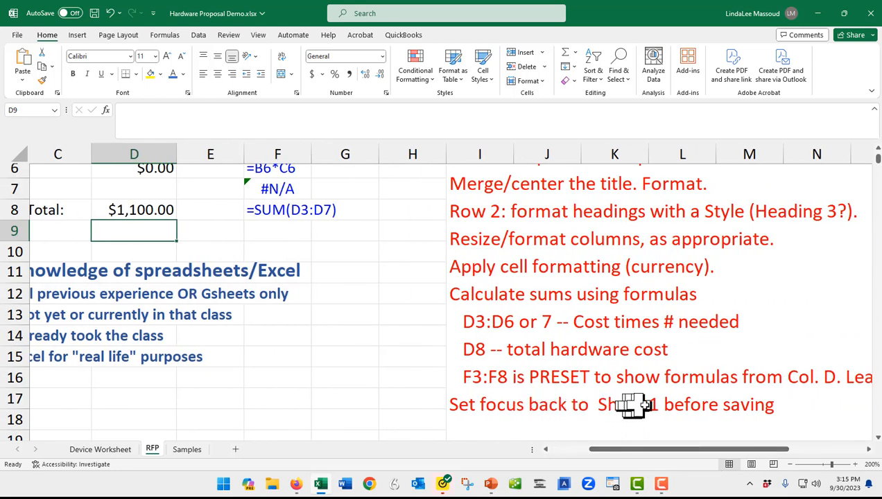
left_click_drag(662, 450, 517, 468)
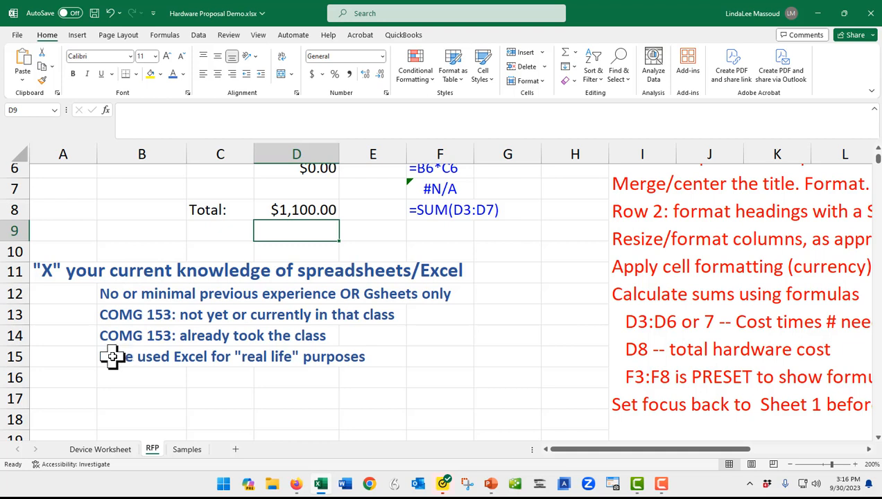
left_click(172, 378)
left_click_drag(186, 387, 241, 403)
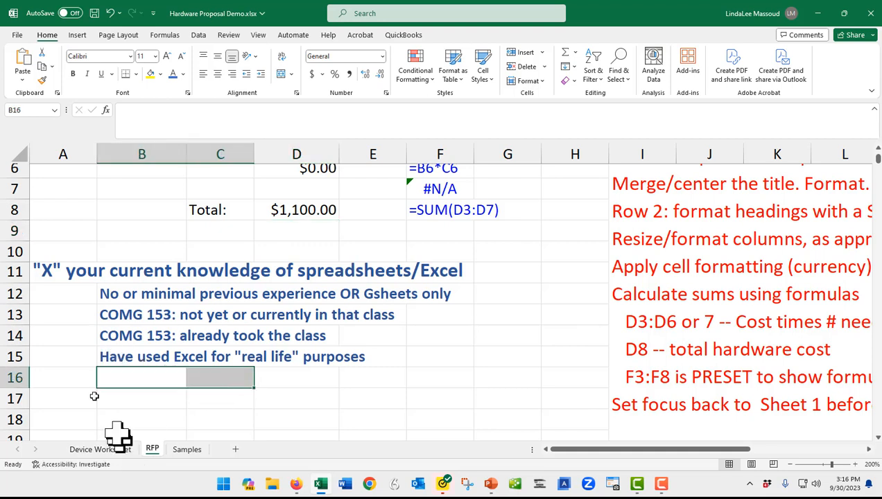
left_click(42, 321)
type("z")
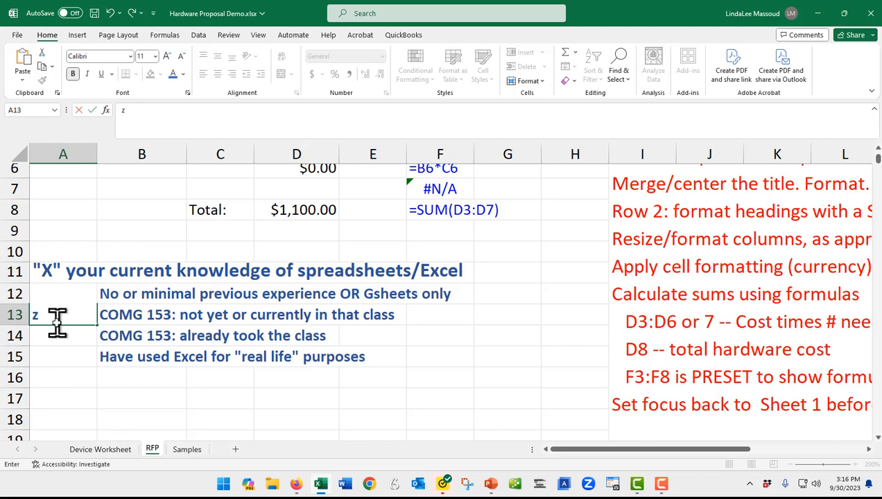
key("Return")
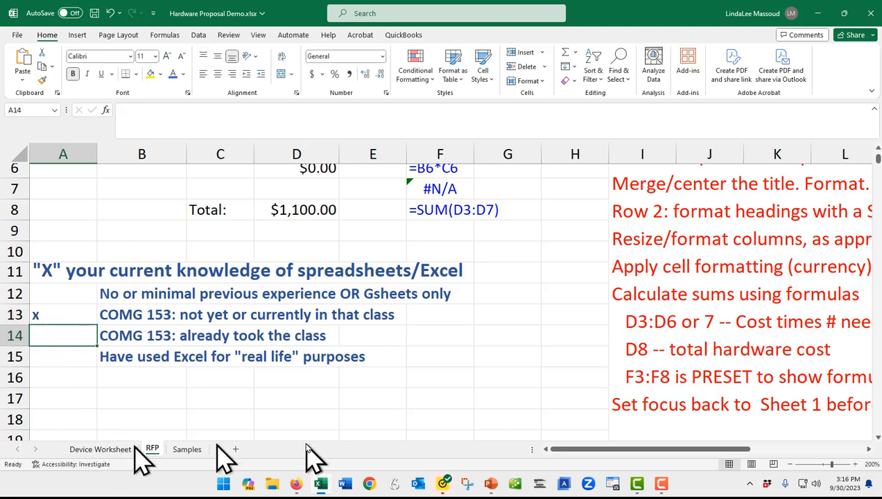
- Make Device Worksheet the active sheet and save the workbook under its existing name
scroll(635, 393, "up", 2)
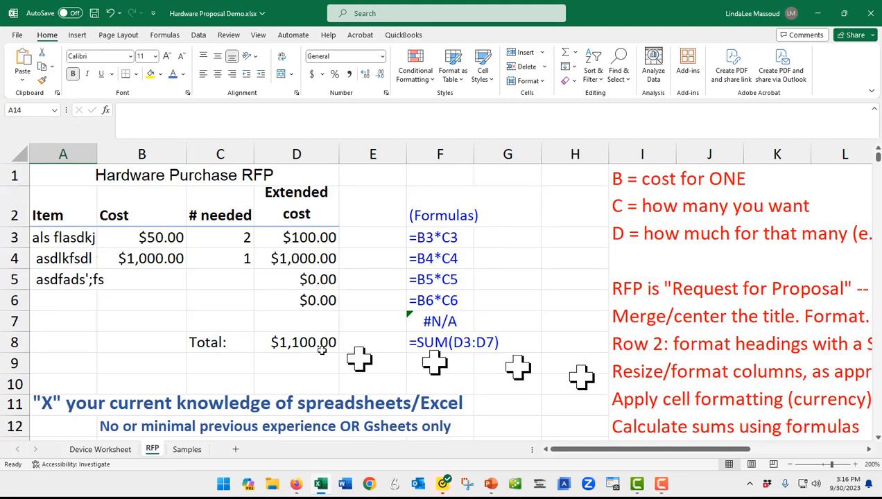
left_click(96, 450)
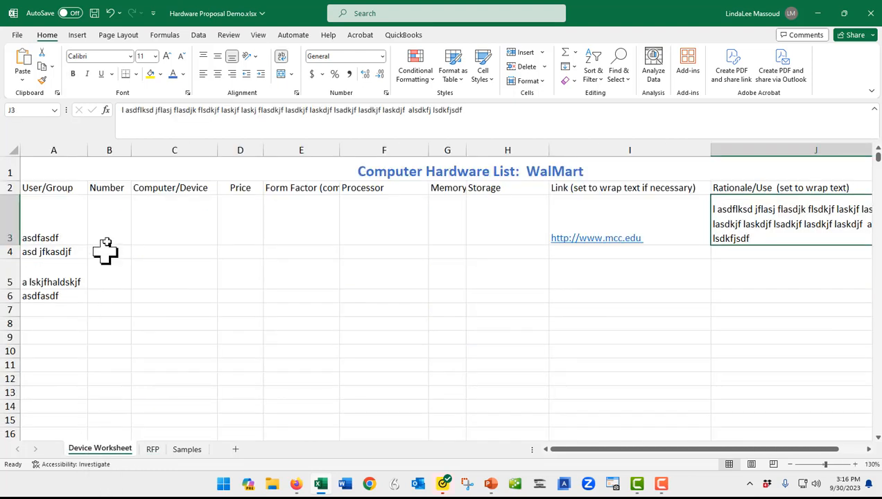
left_click(793, 465)
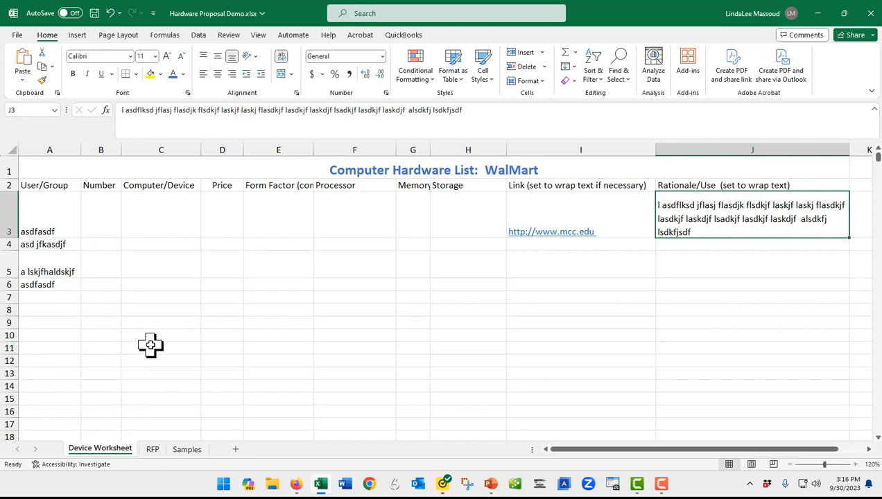
left_click(16, 35)
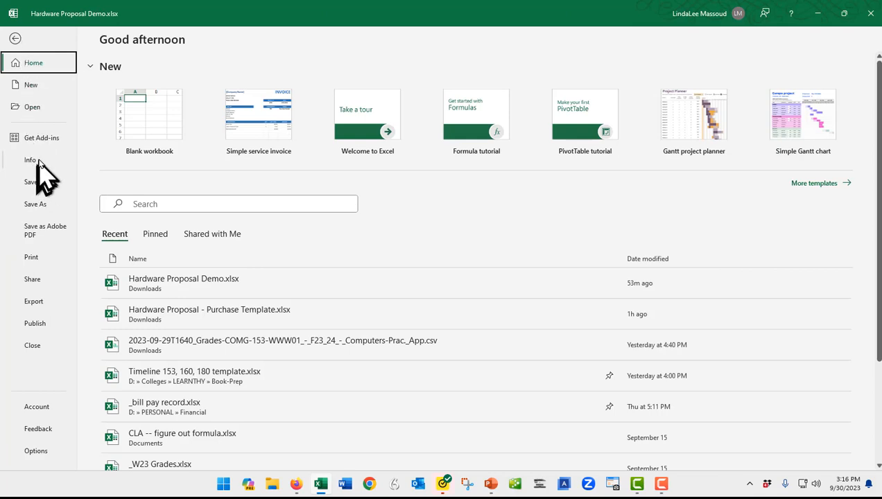
left_click(31, 182)
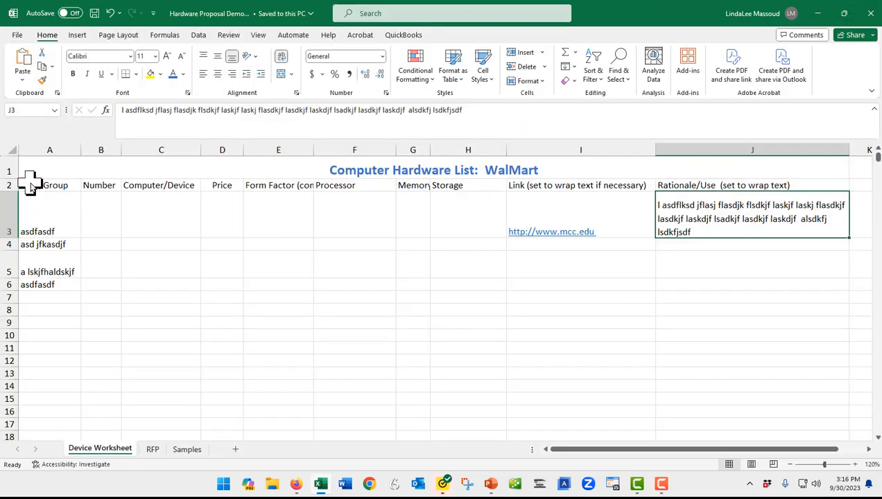